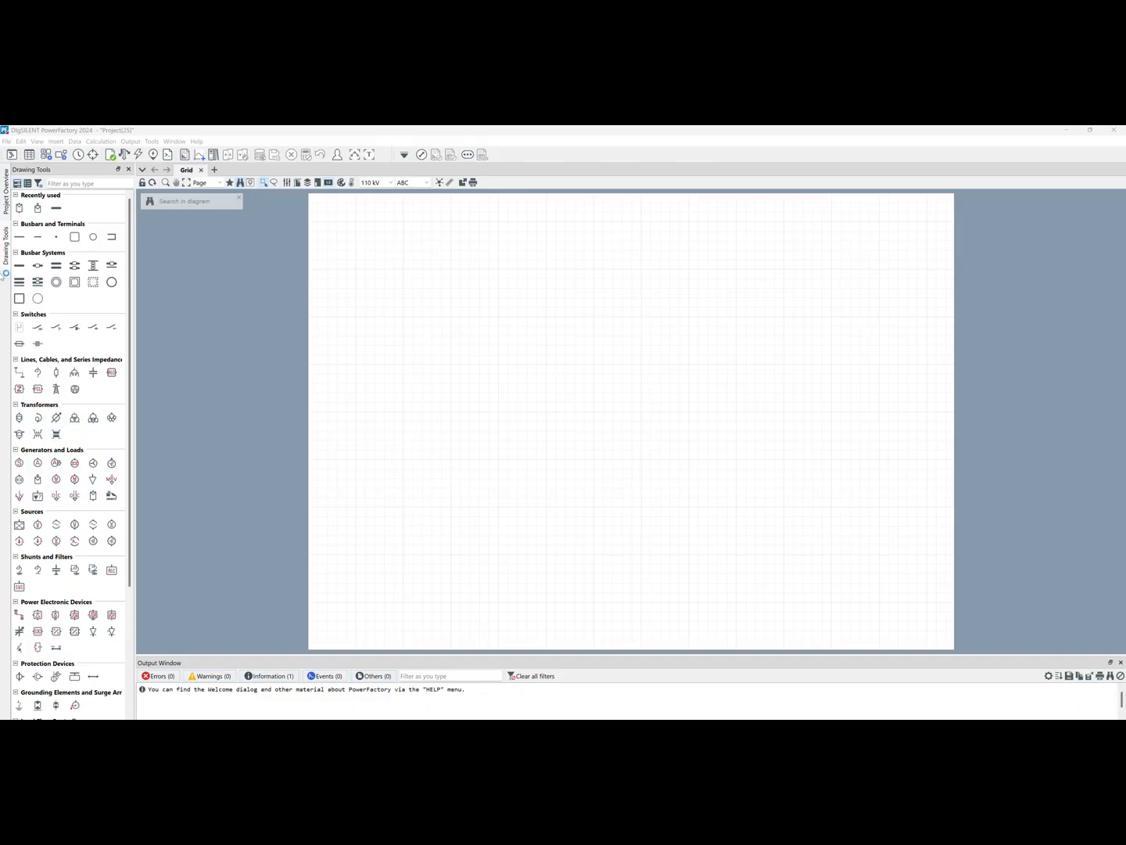
Step: Place two single busbar substations one above the other on the grid diagram and align the lower one with the upper
{"action": "left_click", "coordinate": [18, 265]}
{"action": "left_click", "coordinate": [557, 305]}
{"action": "left_click", "coordinate": [564, 401]}
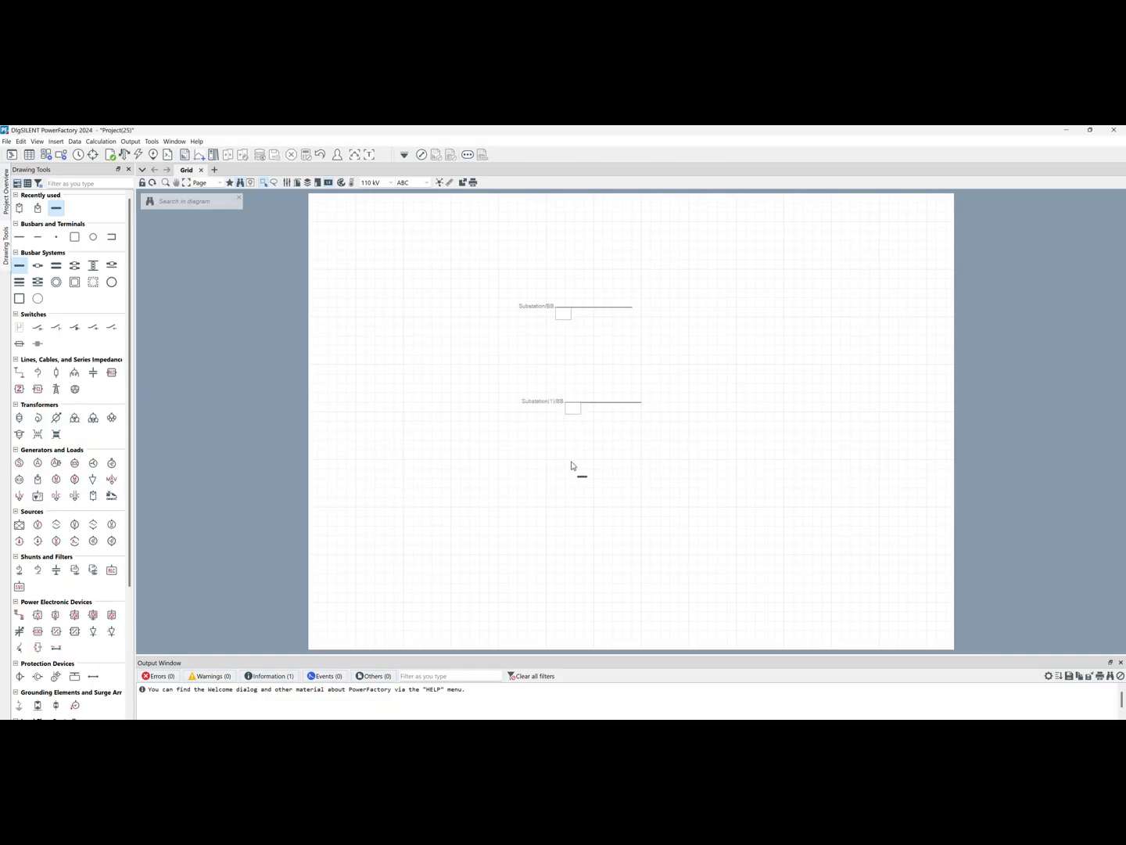
{"action": "key", "text": "Escape"}
{"action": "left_click_drag", "start_coordinate": [623, 402], "coordinate": [614, 402]}
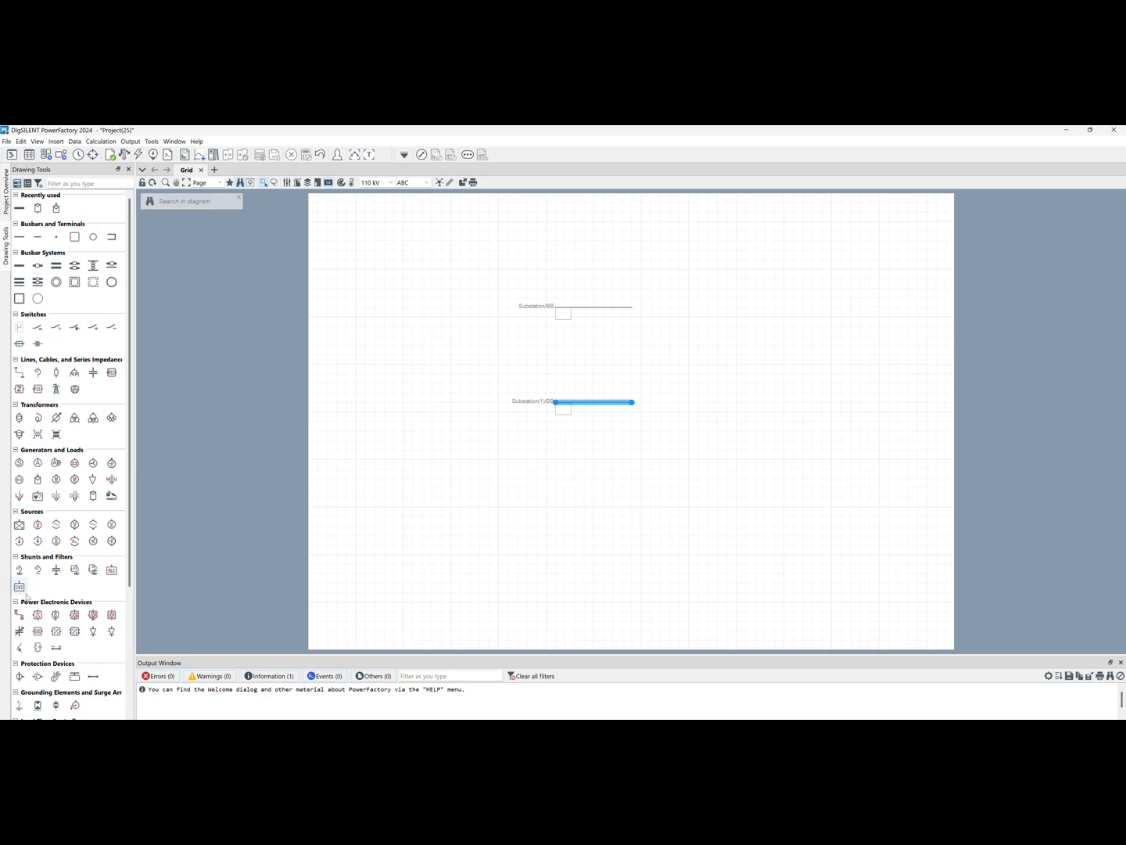
Step: Connect a synchronous machine to bay 1 of the upper substation busbar
{"action": "left_click", "coordinate": [19, 462]}
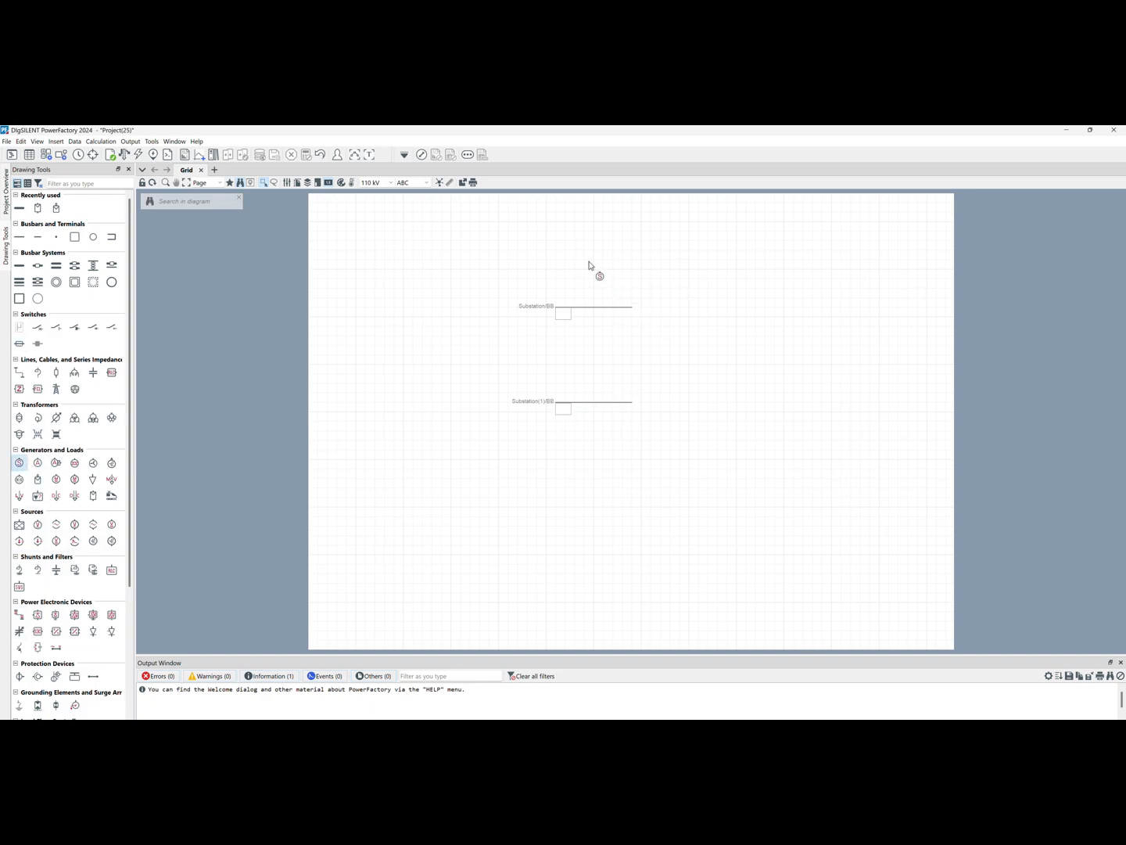
{"action": "left_click", "coordinate": [584, 307]}
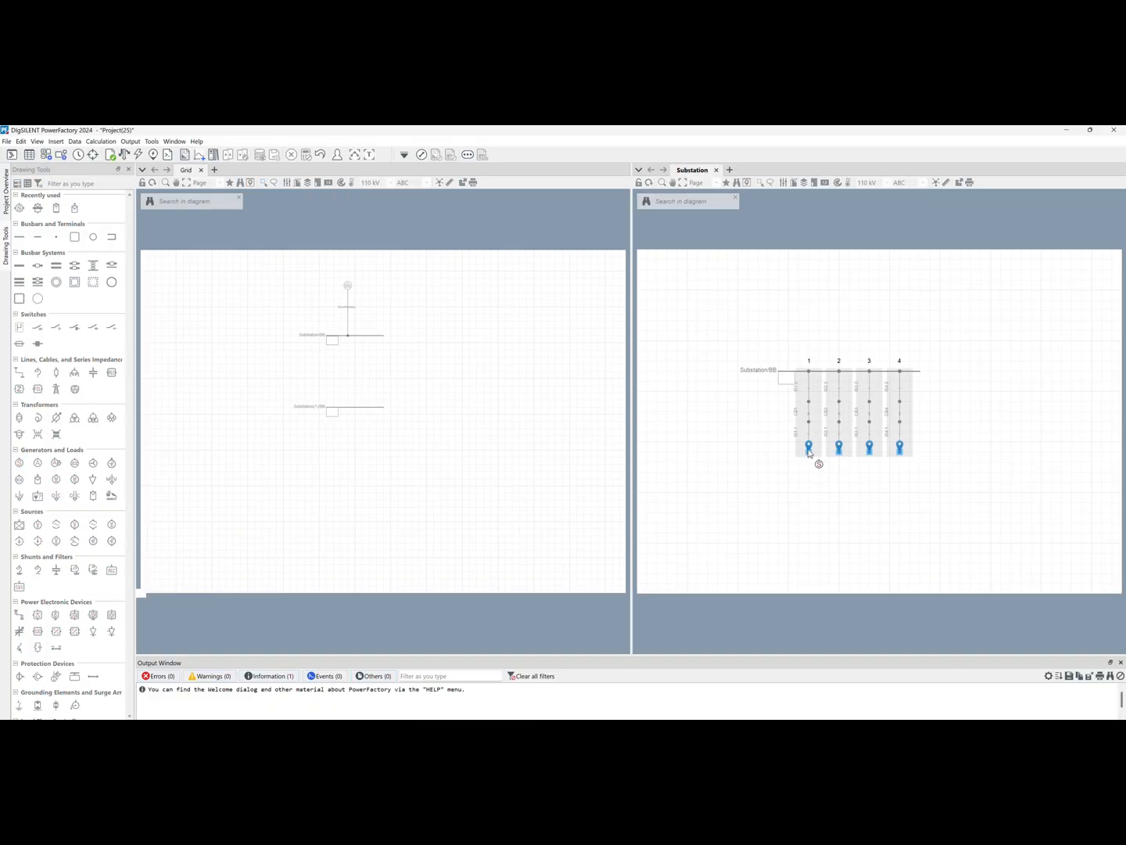
{"action": "left_click", "coordinate": [809, 450]}
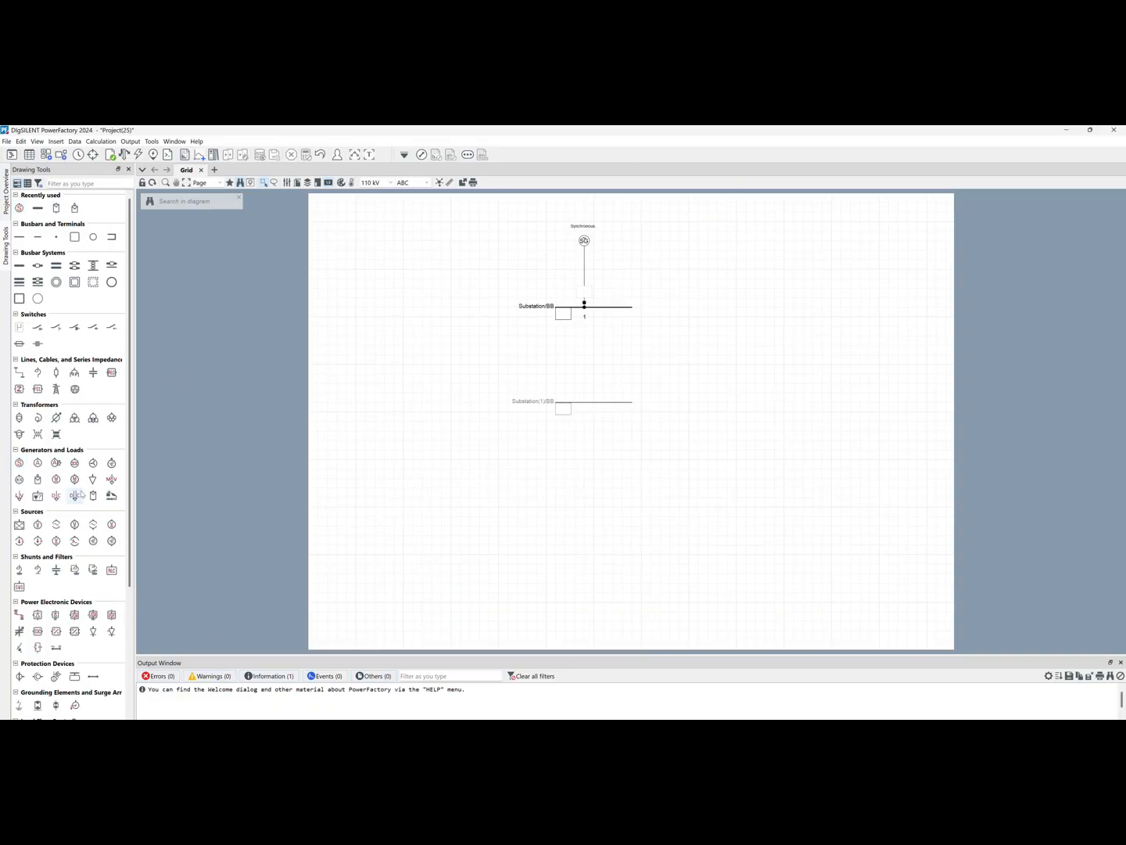
Step: Connect a general load to bay 1 of the lower substation busbar
{"action": "left_click", "coordinate": [92, 479]}
{"action": "left_click", "coordinate": [595, 404]}
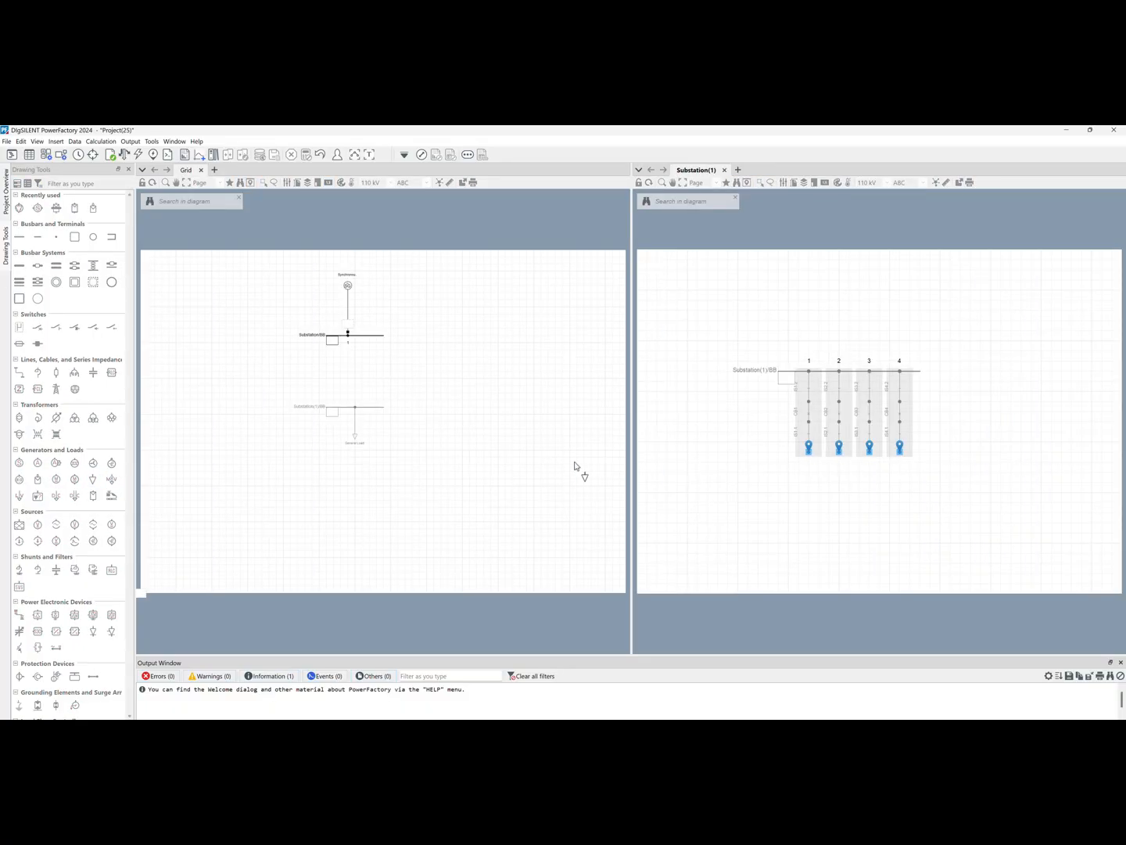
{"action": "key", "text": "Escape"}
Step: Review the general load's basic data and its load flow operating point settings
{"action": "double_click", "coordinate": [599, 442]}
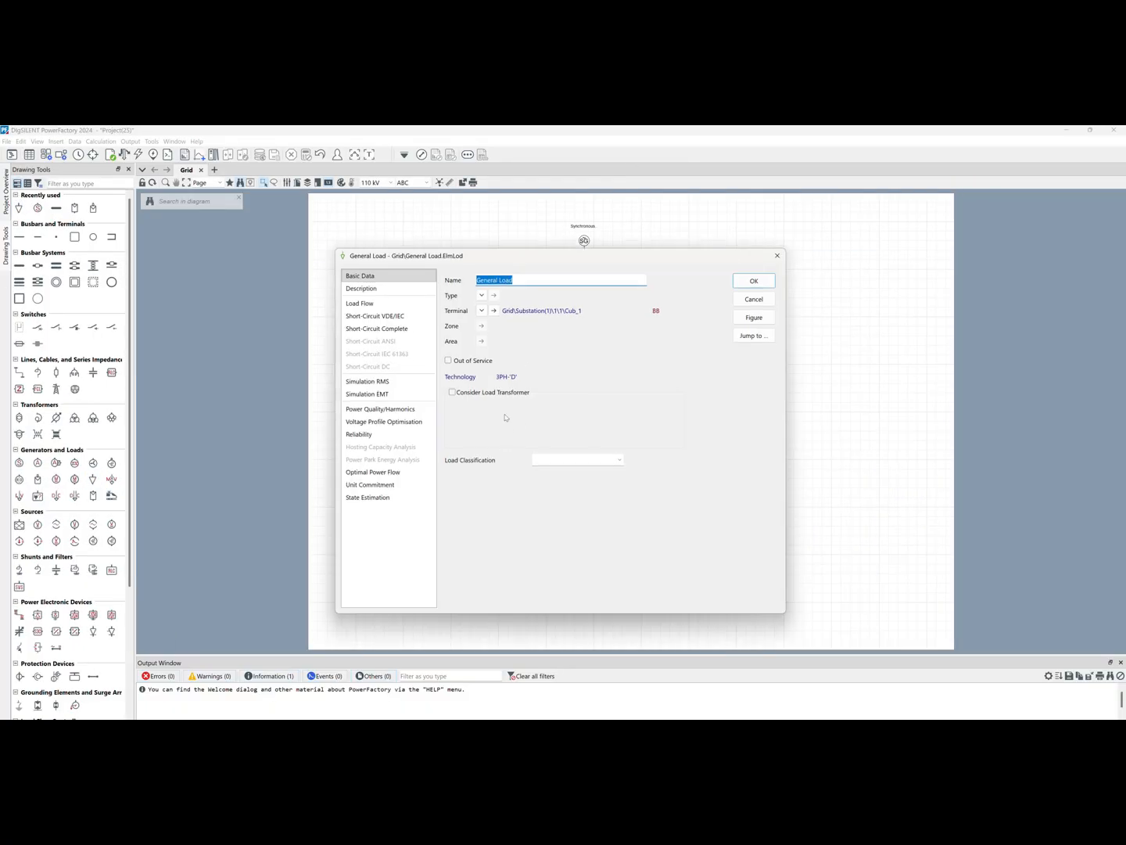
{"action": "left_click", "coordinate": [387, 304]}
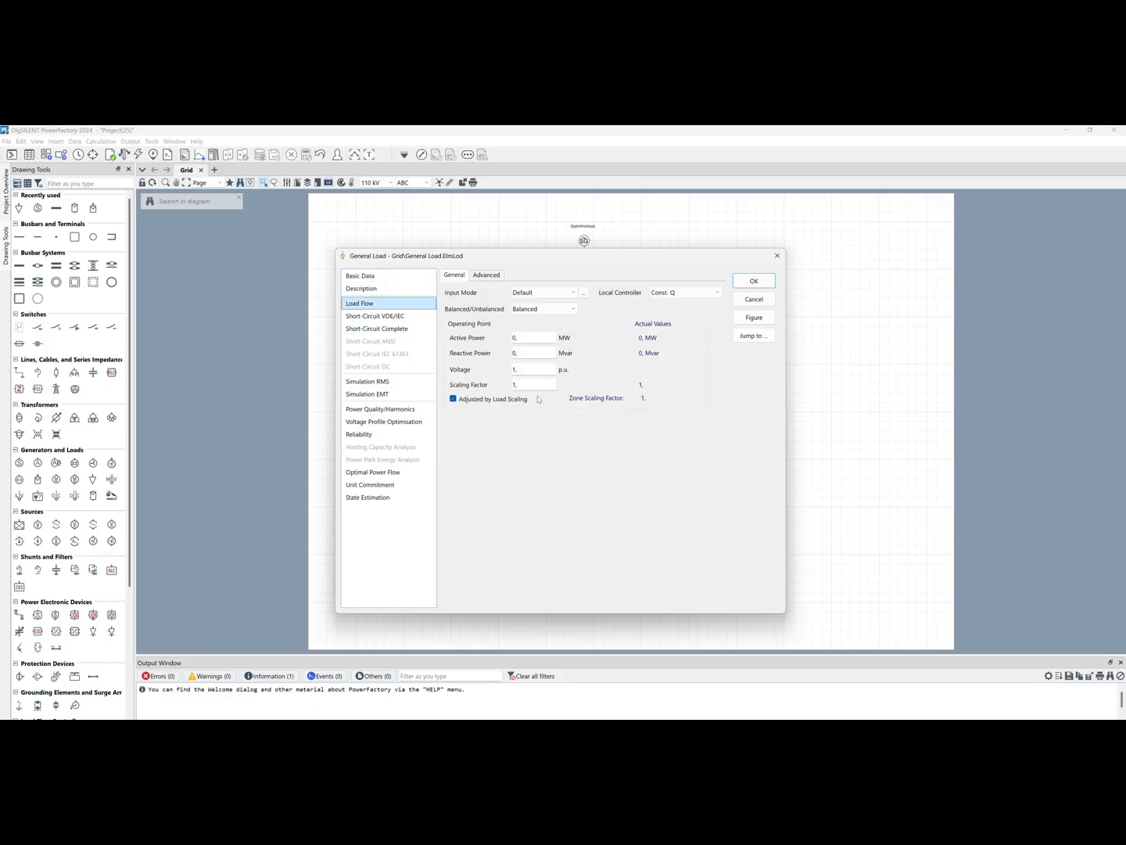
{"action": "left_click", "coordinate": [367, 277]}
{"action": "left_click", "coordinate": [367, 303]}
{"action": "left_click", "coordinate": [755, 280]}
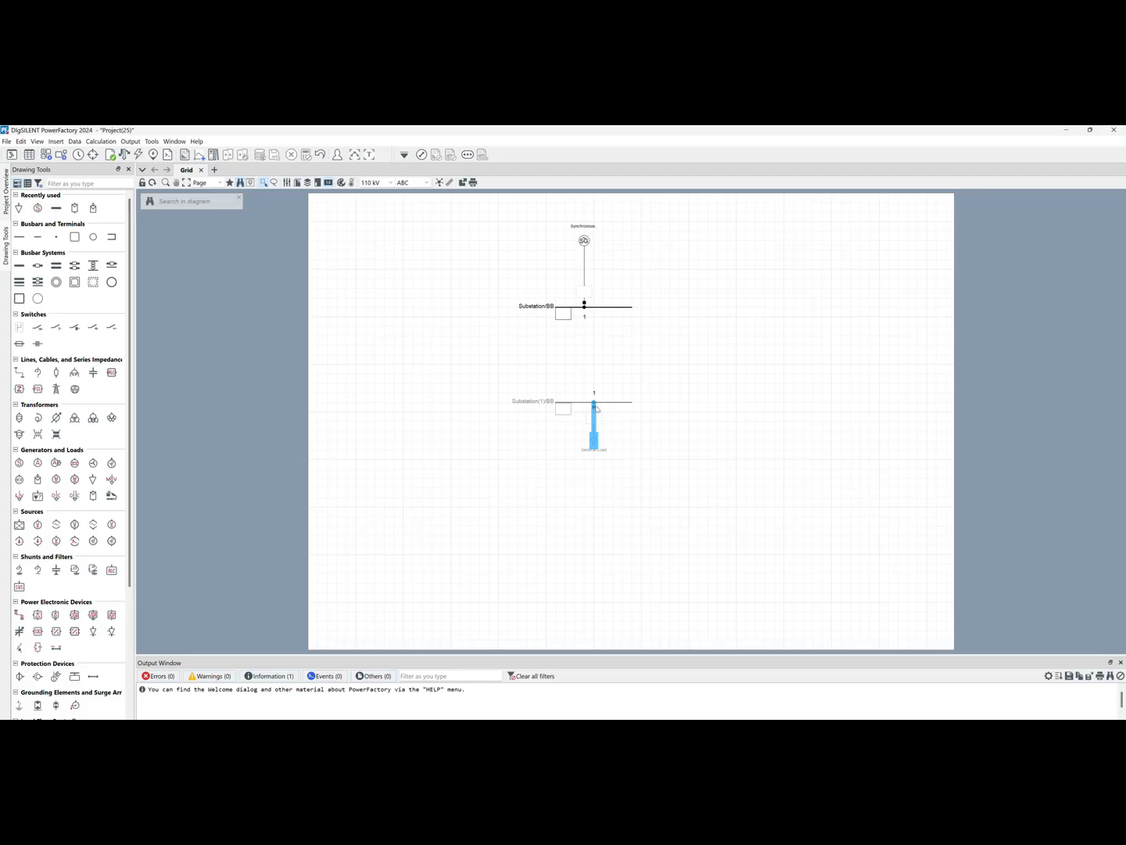
Step: Set the lower busbar's line-line nominal voltage to 10 kV and apply it to all internal terminals of its substation
{"action": "double_click", "coordinate": [607, 403]}
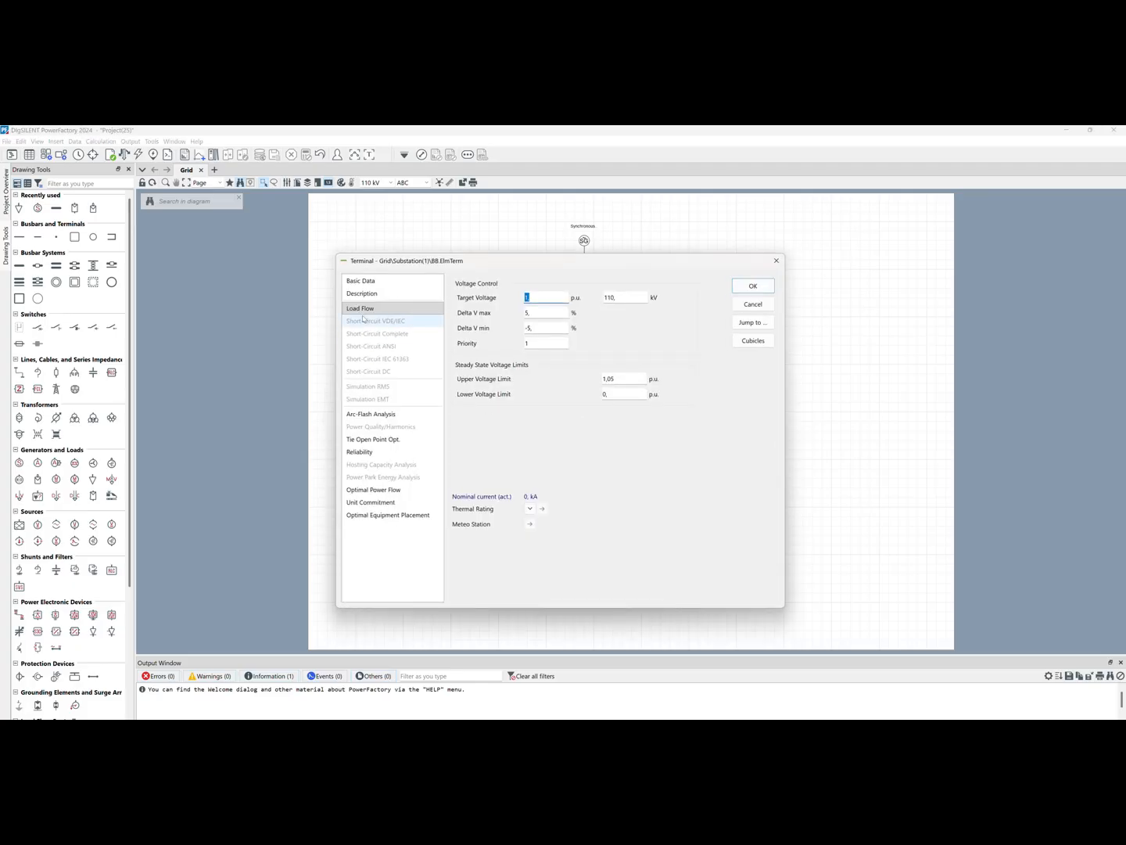
{"action": "left_click", "coordinate": [373, 283]}
{"action": "double_click", "coordinate": [532, 420]}
{"action": "type", "text": "10"}
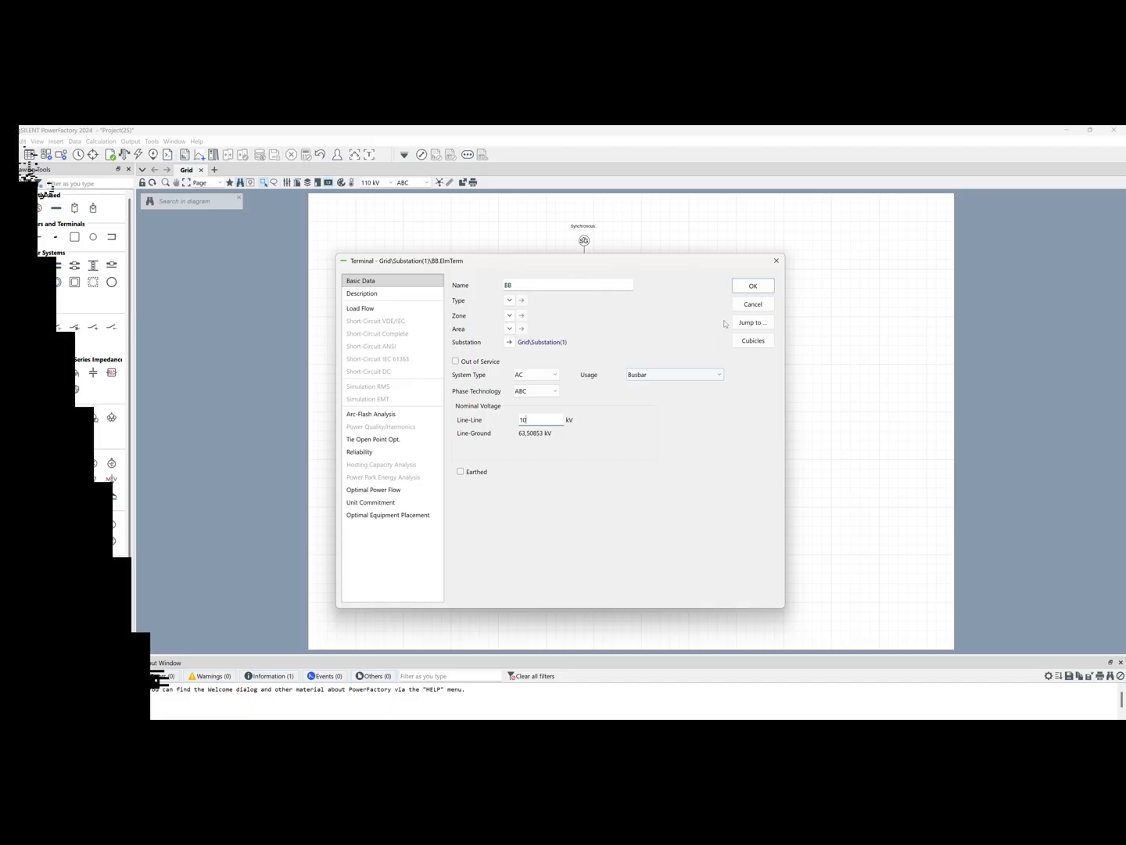
{"action": "left_click", "coordinate": [753, 285]}
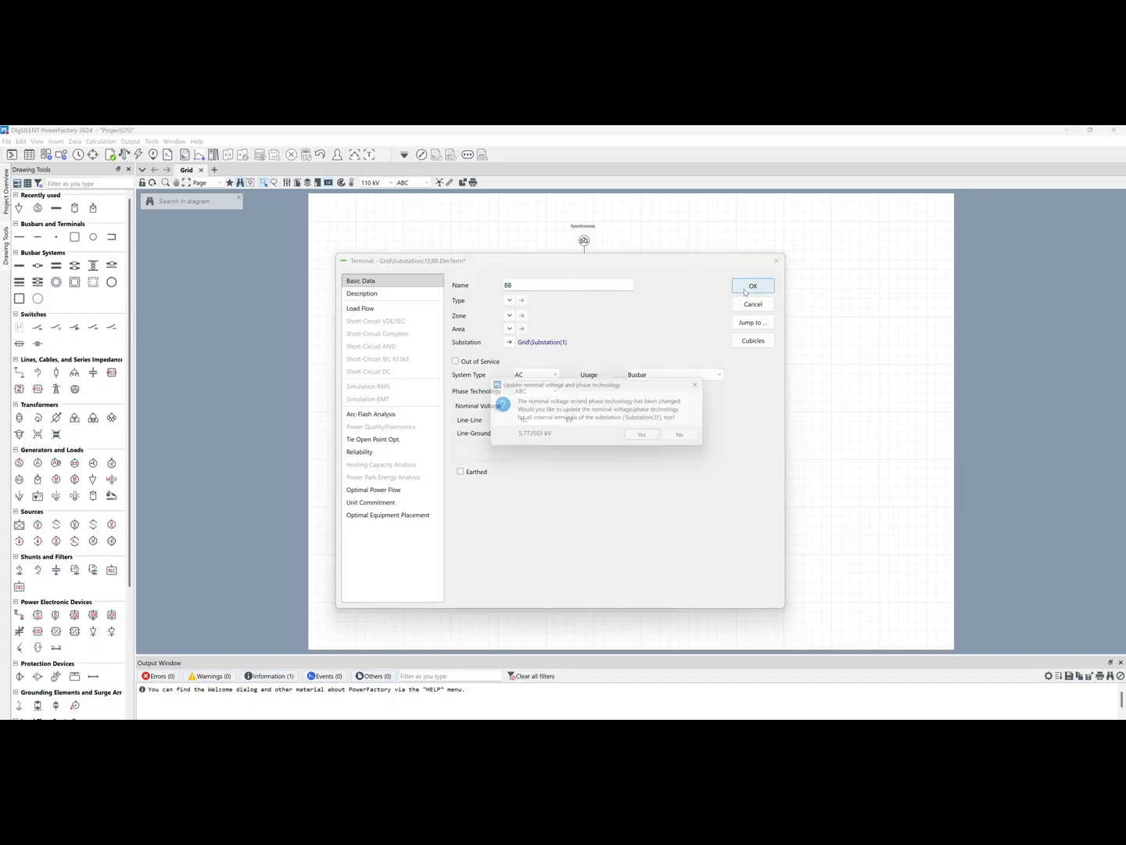
{"action": "left_click", "coordinate": [647, 436]}
Step: Set the upper busbar's line-line nominal voltage to 10 kV and apply it to all internal terminals of its substation
{"action": "left_click", "coordinate": [606, 312]}
{"action": "double_click", "coordinate": [607, 309]}
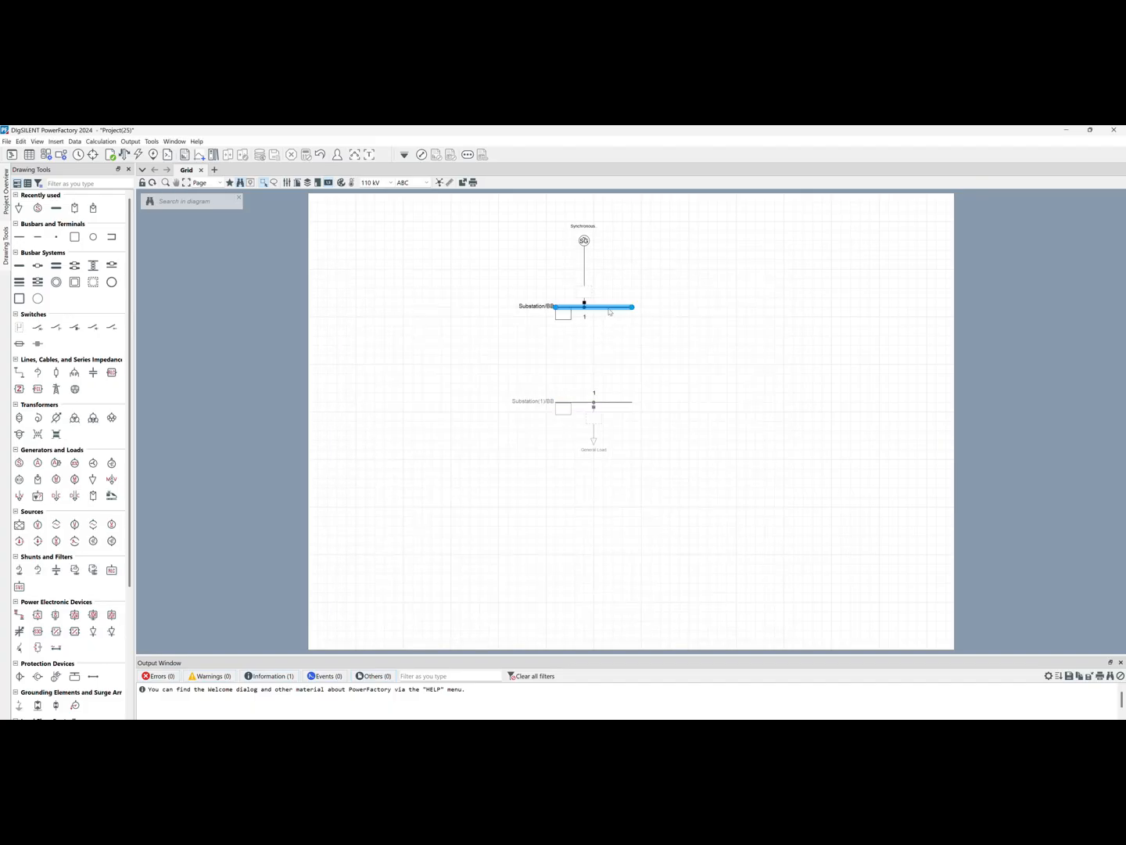
{"action": "double_click", "coordinate": [540, 421]}
{"action": "type", "text": "10"}
{"action": "left_click", "coordinate": [760, 285]}
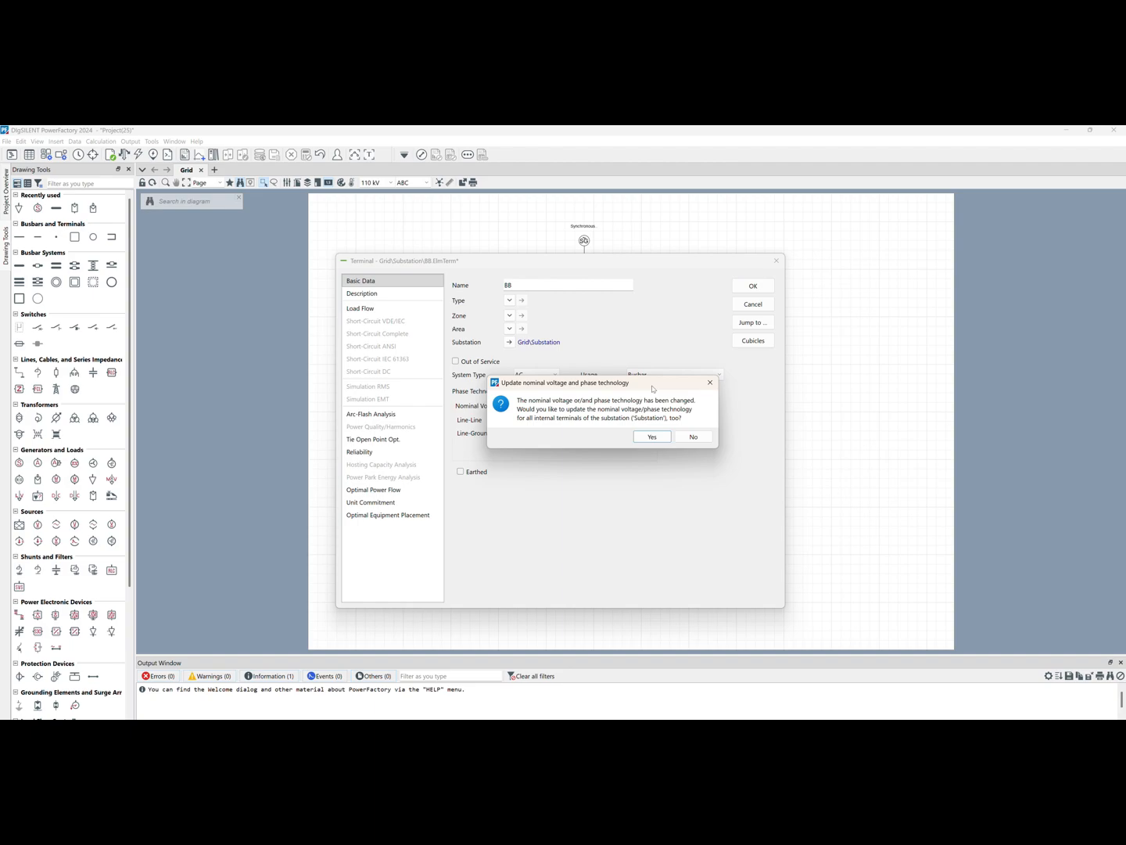
{"action": "left_click", "coordinate": [646, 436]}
Step: Assign the 28 MVA GT library type to the synchronous machine and check the type's rated data
{"action": "double_click", "coordinate": [584, 240]}
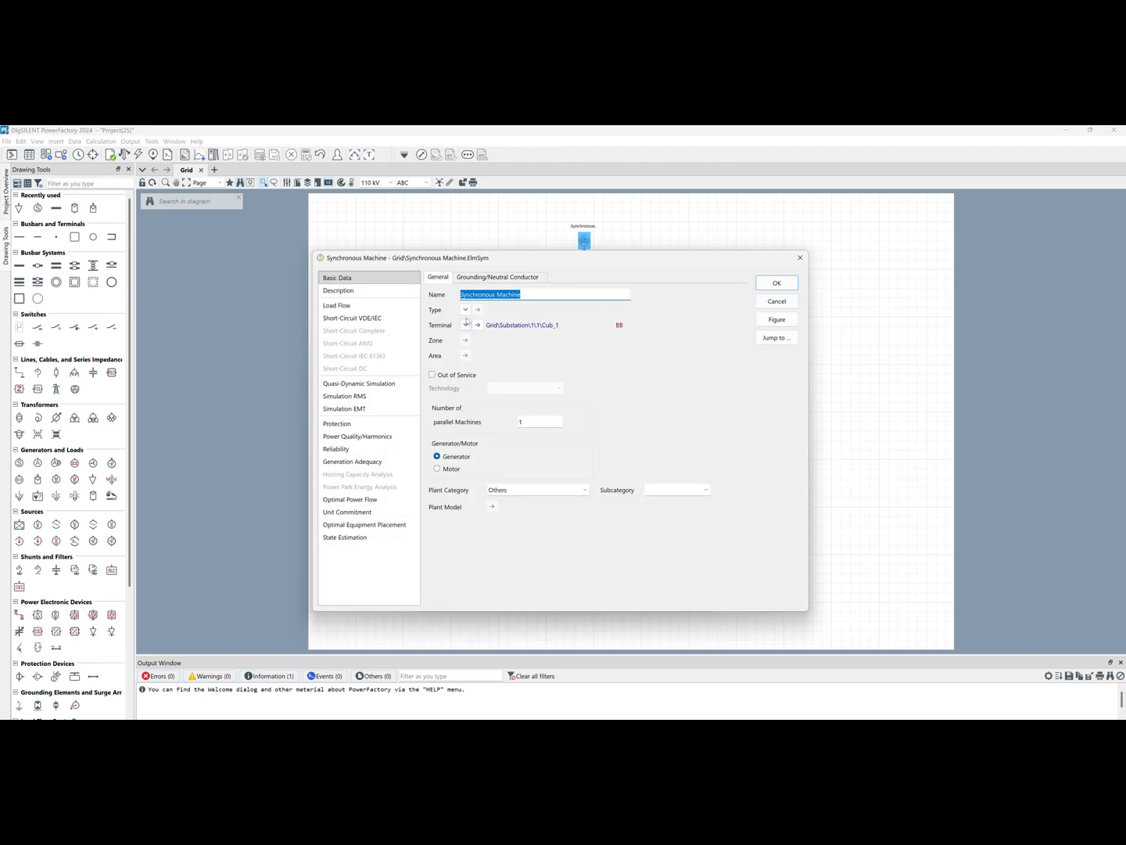
{"action": "left_click", "coordinate": [465, 310]}
{"action": "left_click", "coordinate": [480, 321]}
{"action": "left_click", "coordinate": [610, 366]}
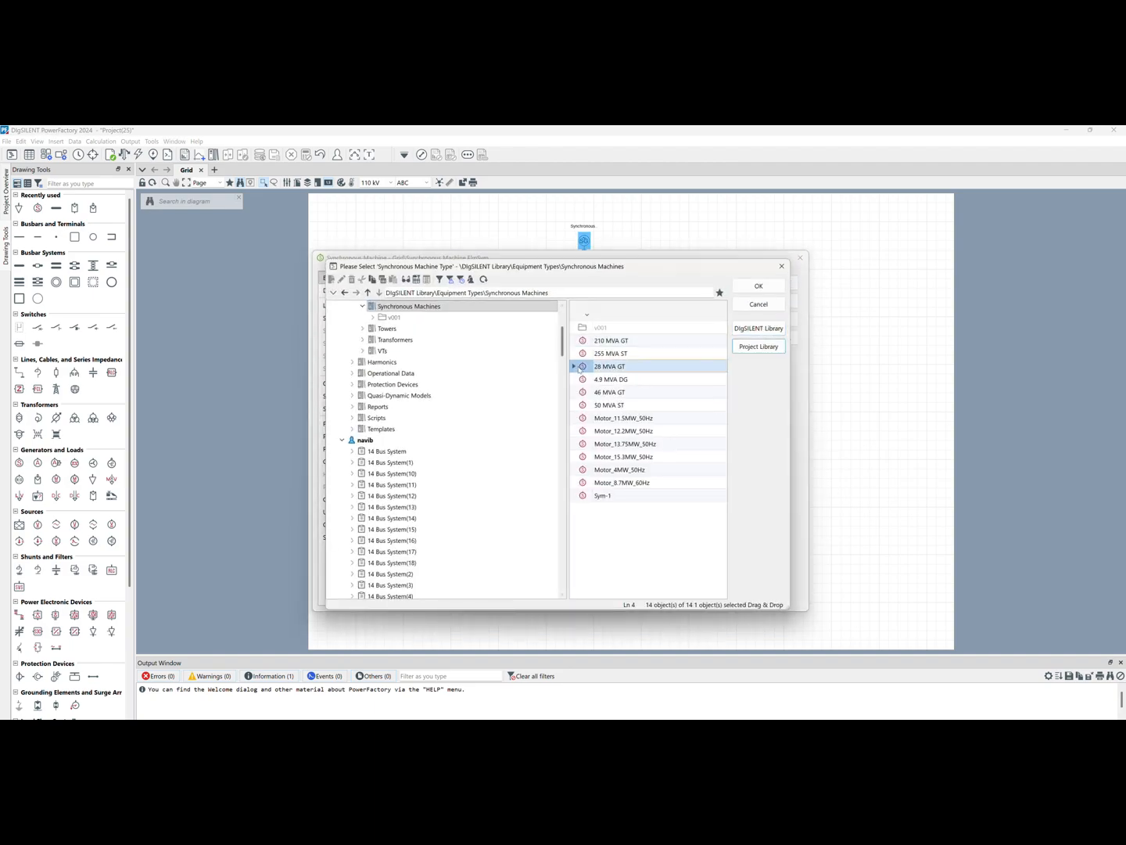
{"action": "left_click", "coordinate": [758, 285]}
{"action": "left_click", "coordinate": [478, 310]}
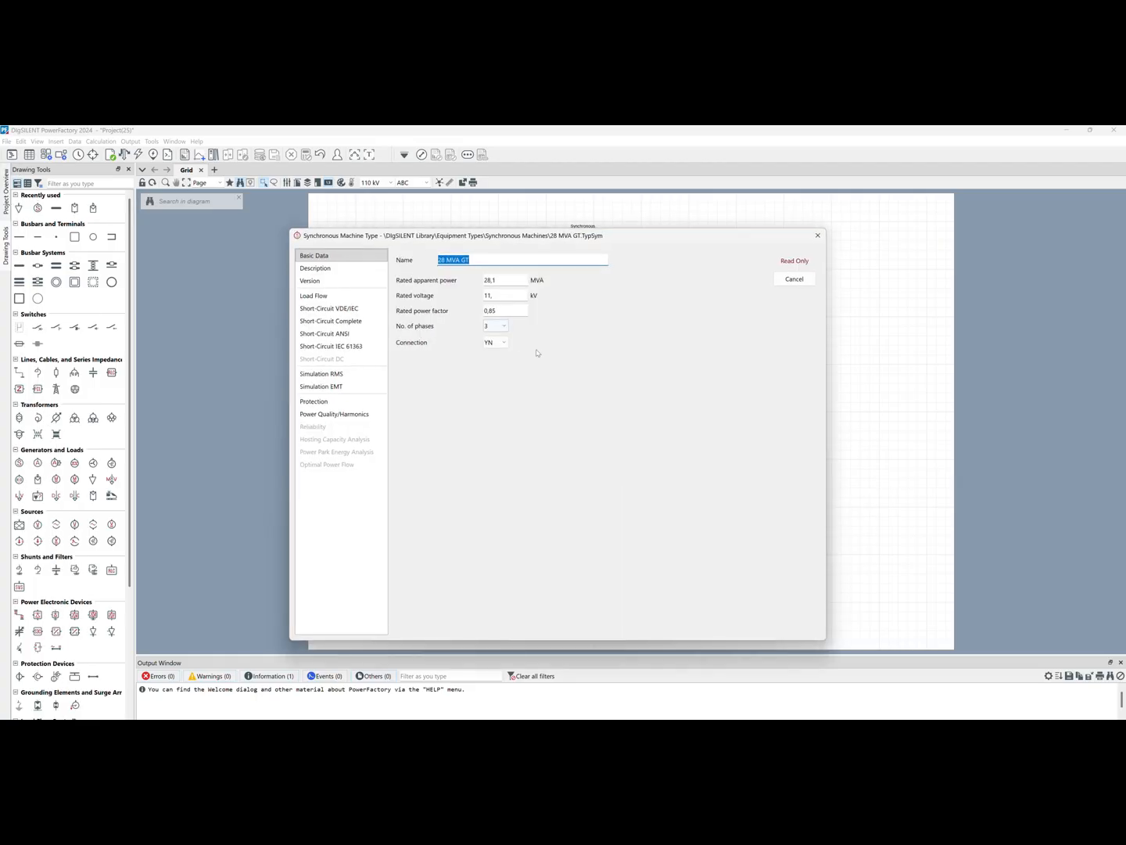
{"action": "left_click", "coordinate": [794, 279]}
{"action": "left_click", "coordinate": [776, 284]}
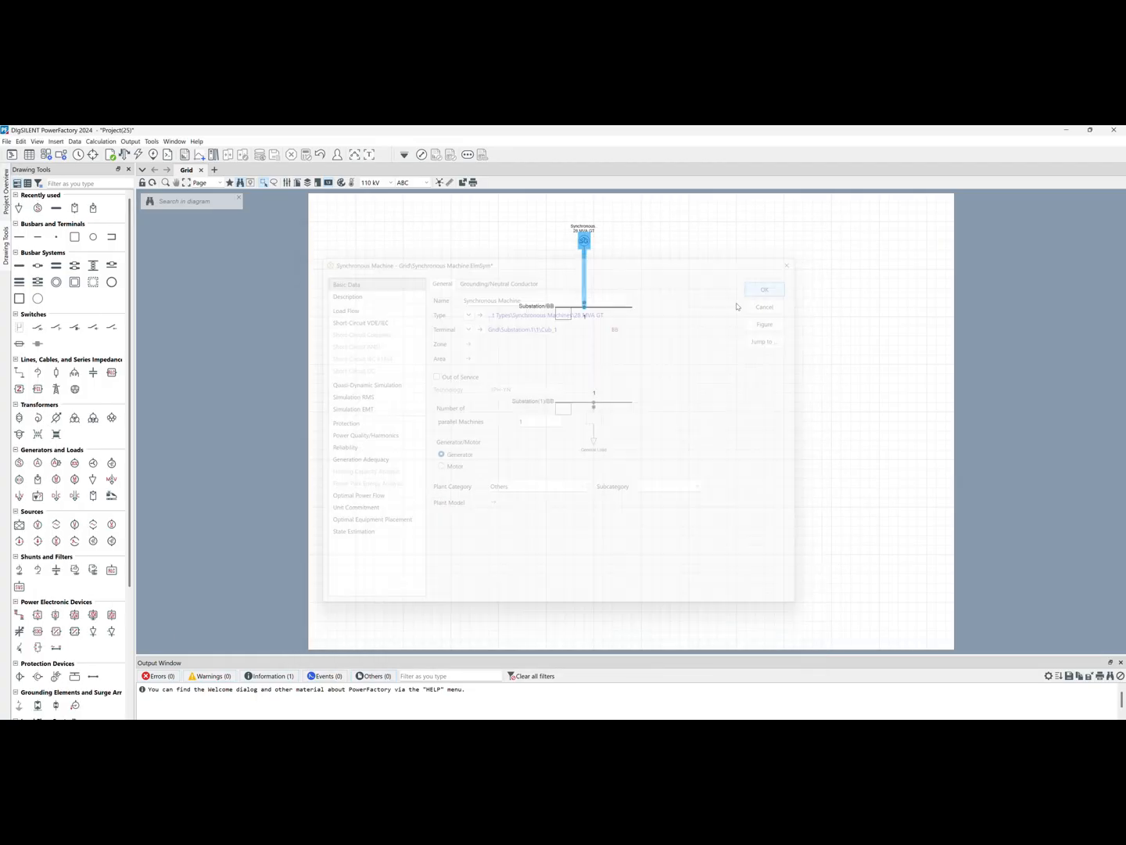
Step: Set the upper busbar's line-line nominal voltage to 11 kV and update all internal terminals of its substation
{"action": "left_click", "coordinate": [609, 312]}
{"action": "double_click", "coordinate": [610, 307]}
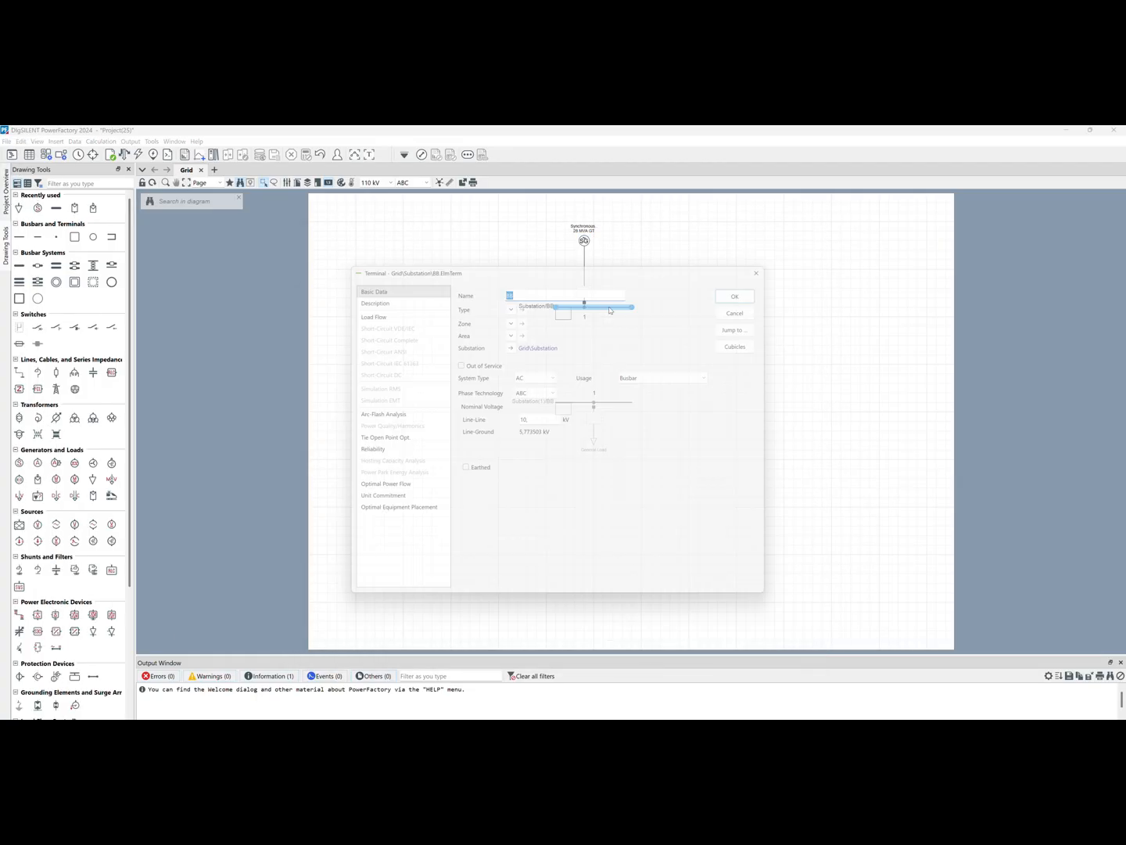
{"action": "left_click_drag", "start_coordinate": [545, 420], "coordinate": [503, 422]}
{"action": "type", "text": "11"}
{"action": "left_click", "coordinate": [758, 287]}
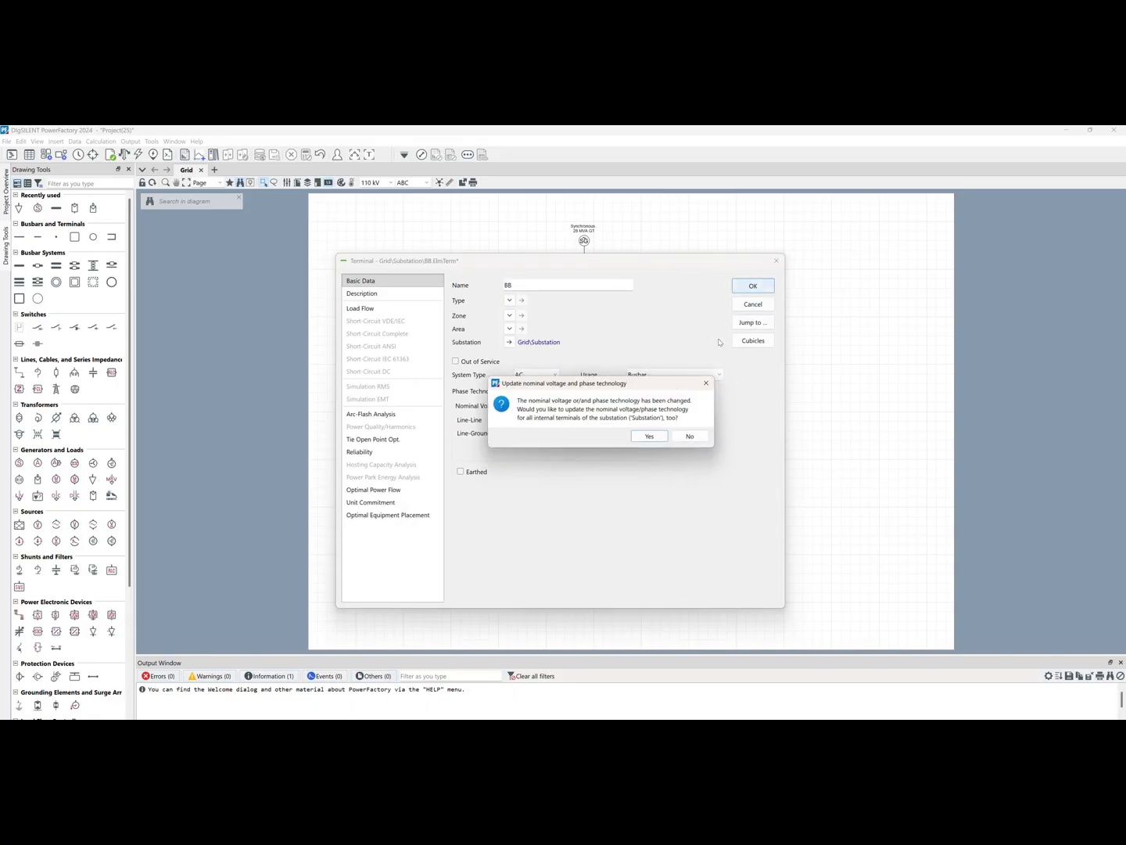
{"action": "left_click", "coordinate": [655, 440]}
Step: Set the lower busbar's line-line nominal voltage to 11 kV and update all internal terminals of its substation
{"action": "left_click", "coordinate": [606, 401]}
{"action": "double_click", "coordinate": [606, 400]}
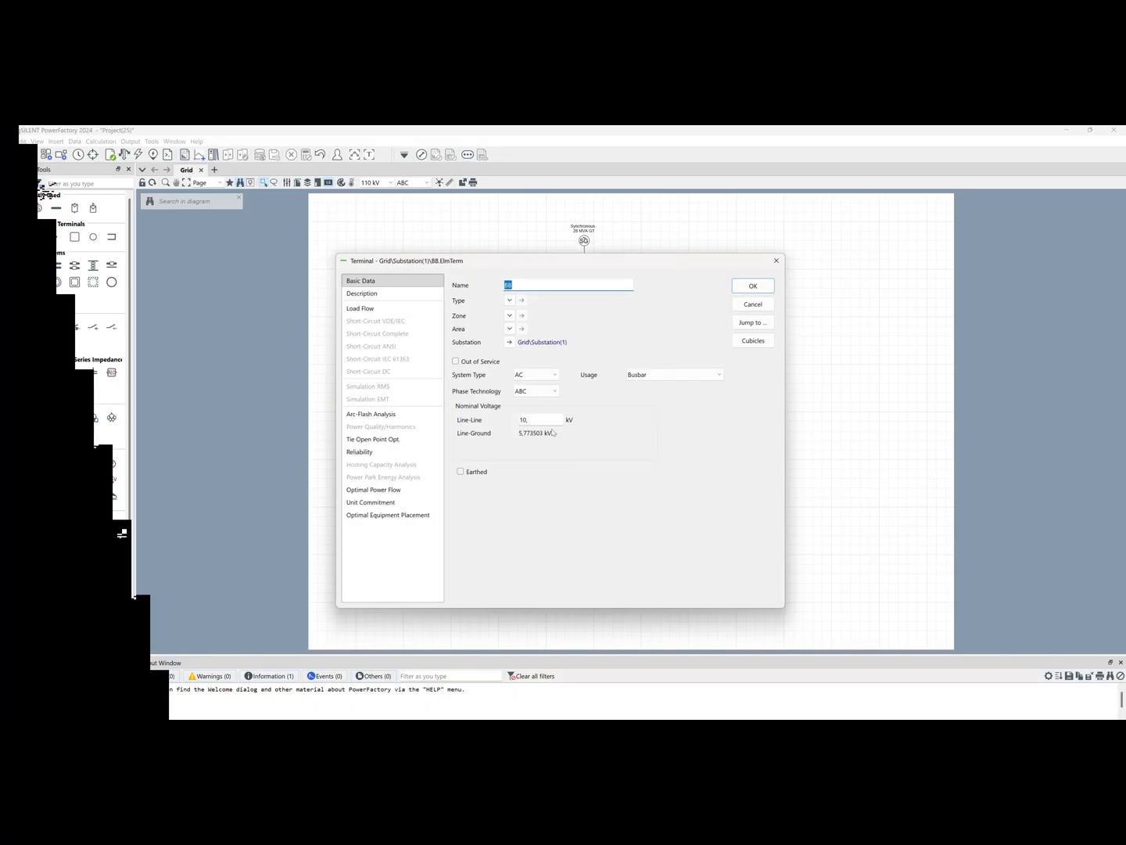
{"action": "left_click_drag", "start_coordinate": [518, 421], "coordinate": [559, 414]}
{"action": "type", "text": "11"}
{"action": "left_click", "coordinate": [753, 286]}
{"action": "left_click", "coordinate": [655, 438]}
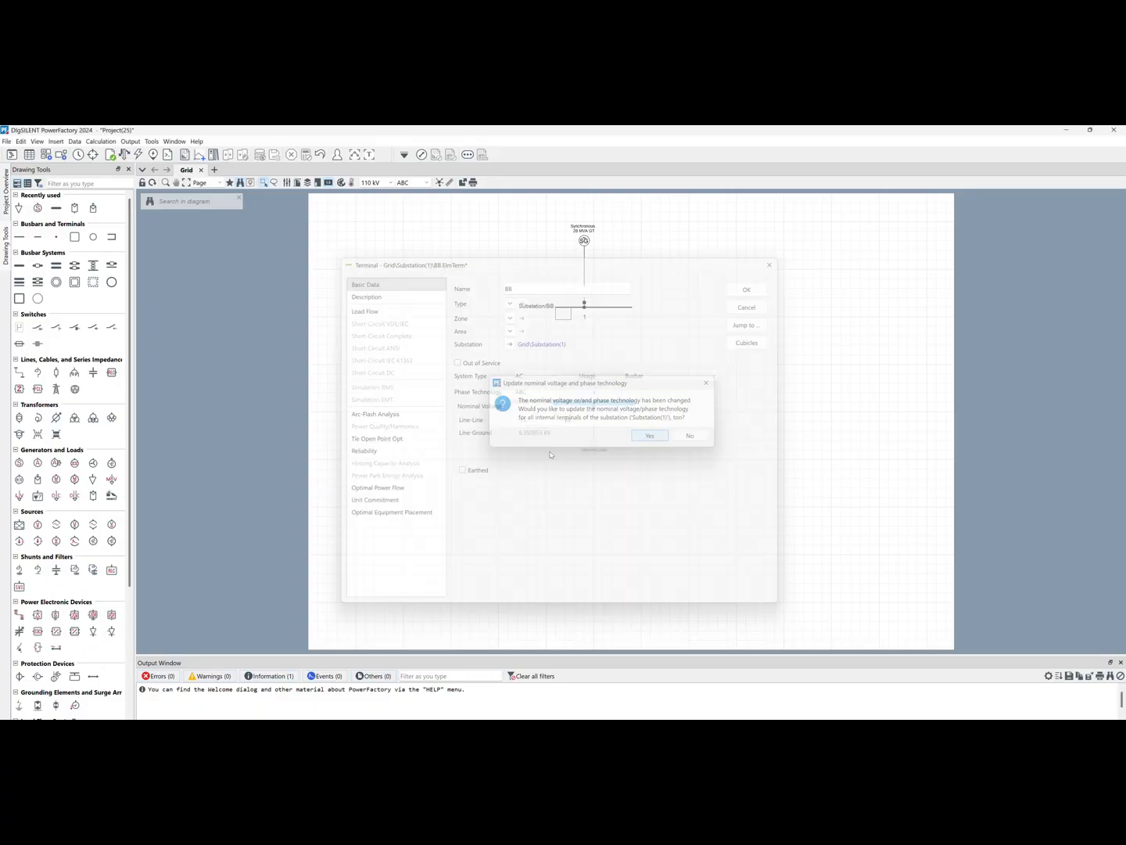
Step: Connect the upper and lower busbars with a line through bay 2 of each substation and open the line's properties
{"action": "left_click", "coordinate": [19, 373]}
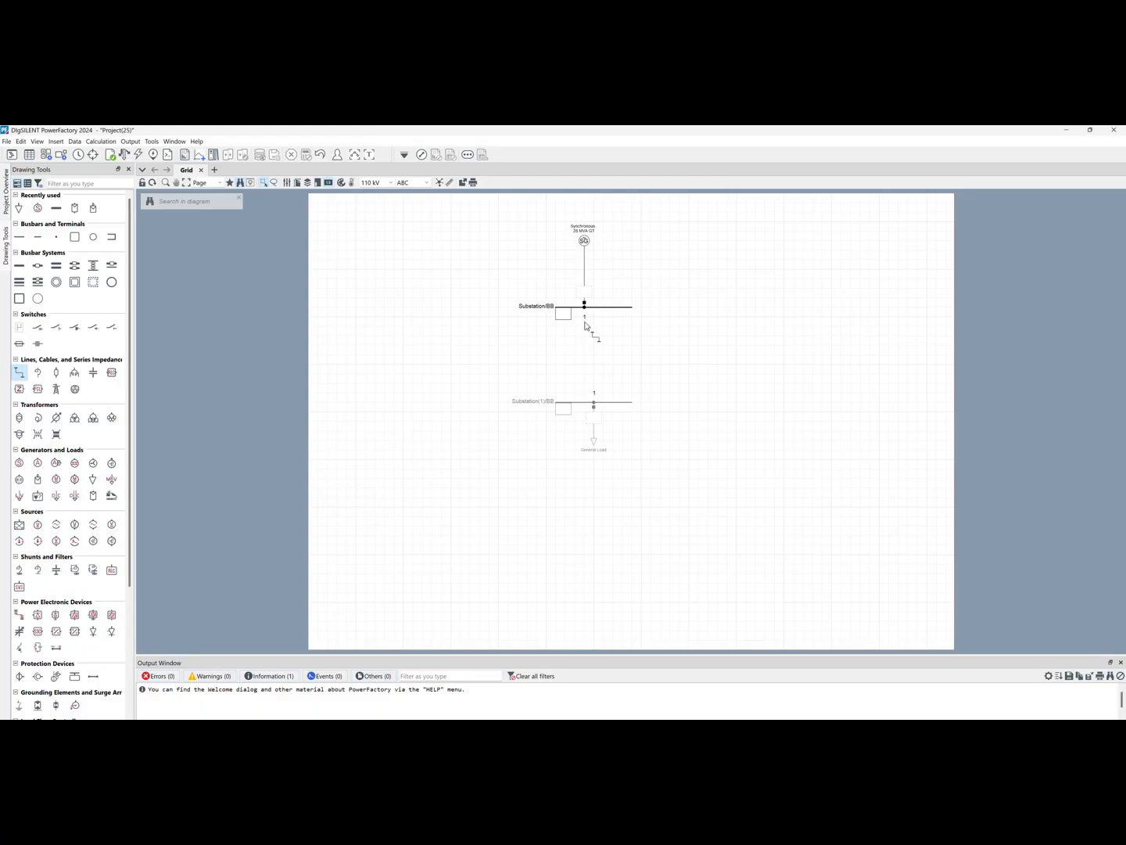
{"action": "double_click", "coordinate": [583, 309]}
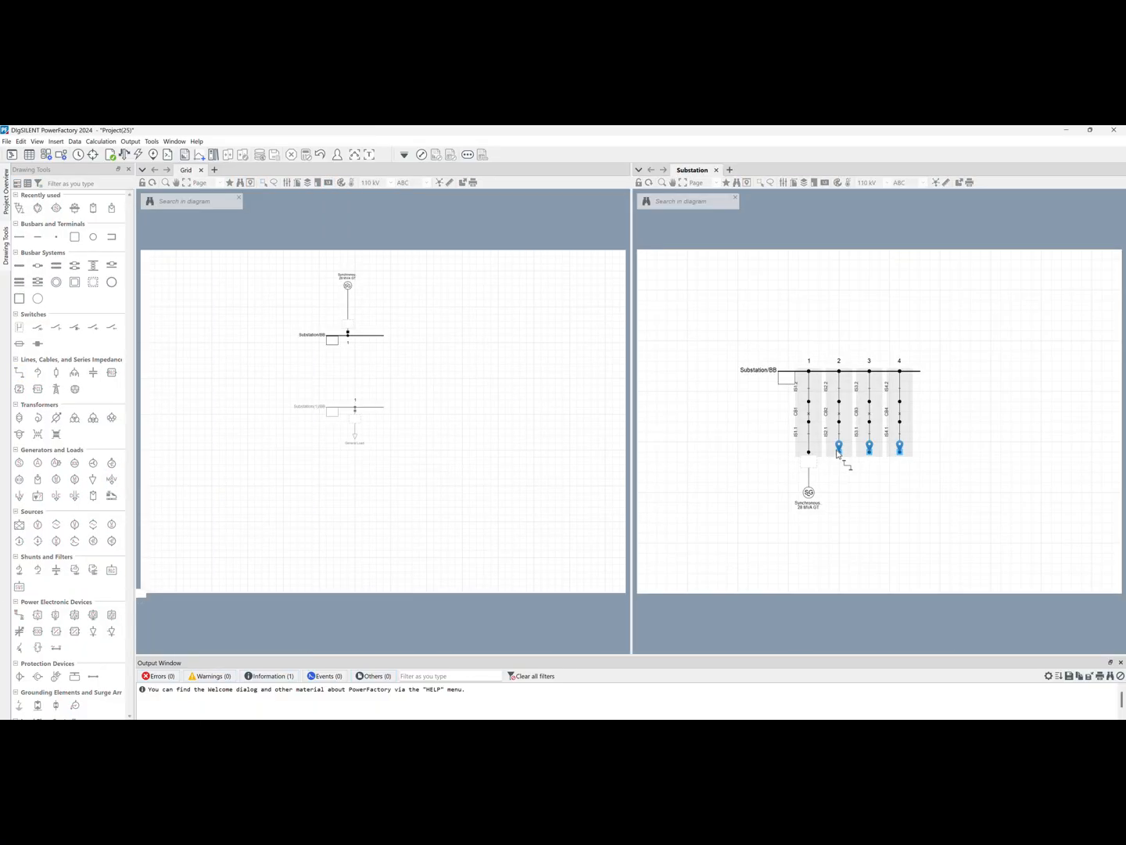
{"action": "left_click", "coordinate": [597, 402]}
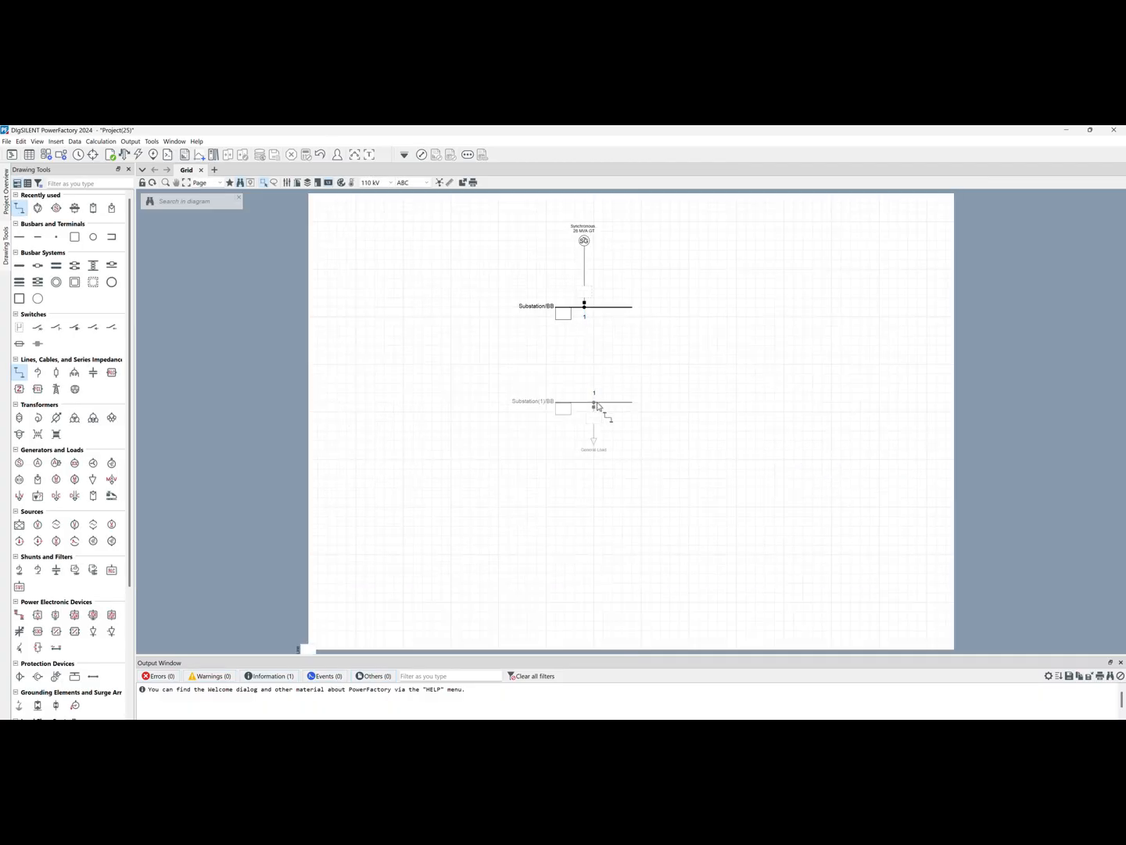
{"action": "left_click", "coordinate": [840, 451]}
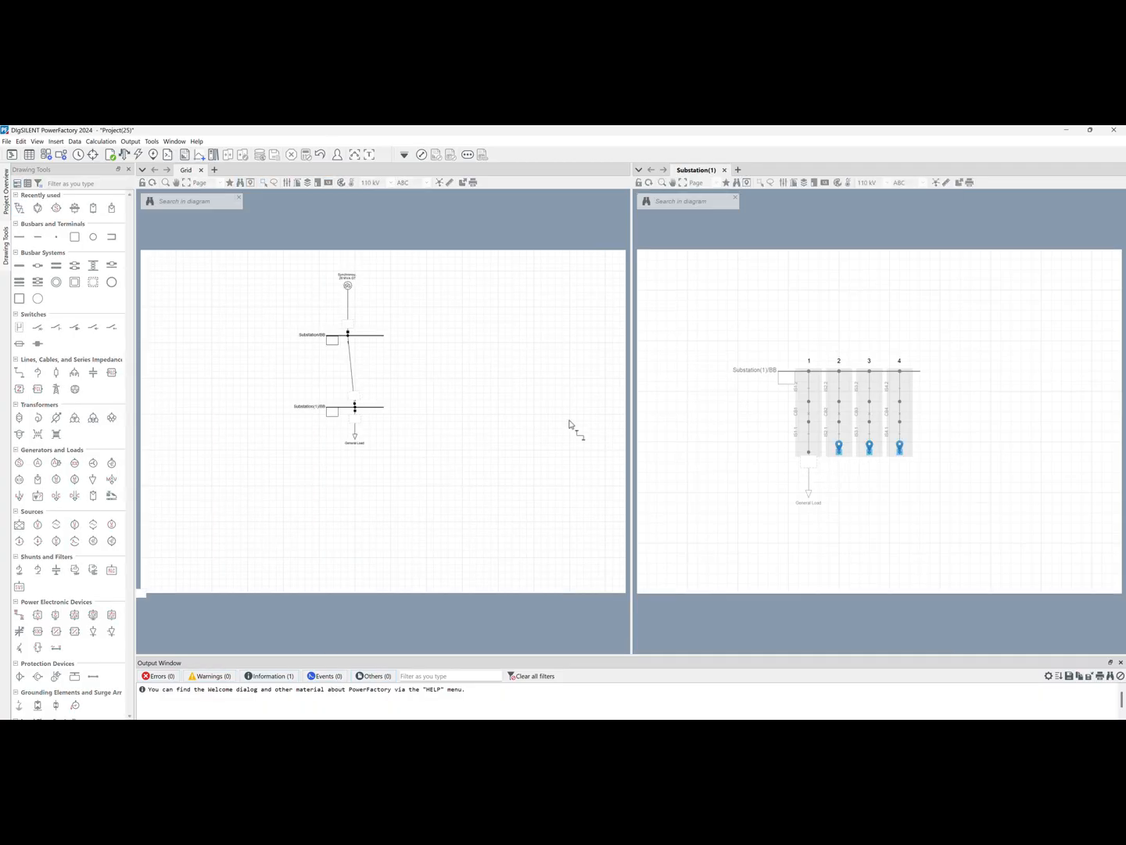
{"action": "key", "text": "Escape"}
{"action": "double_click", "coordinate": [587, 358]}
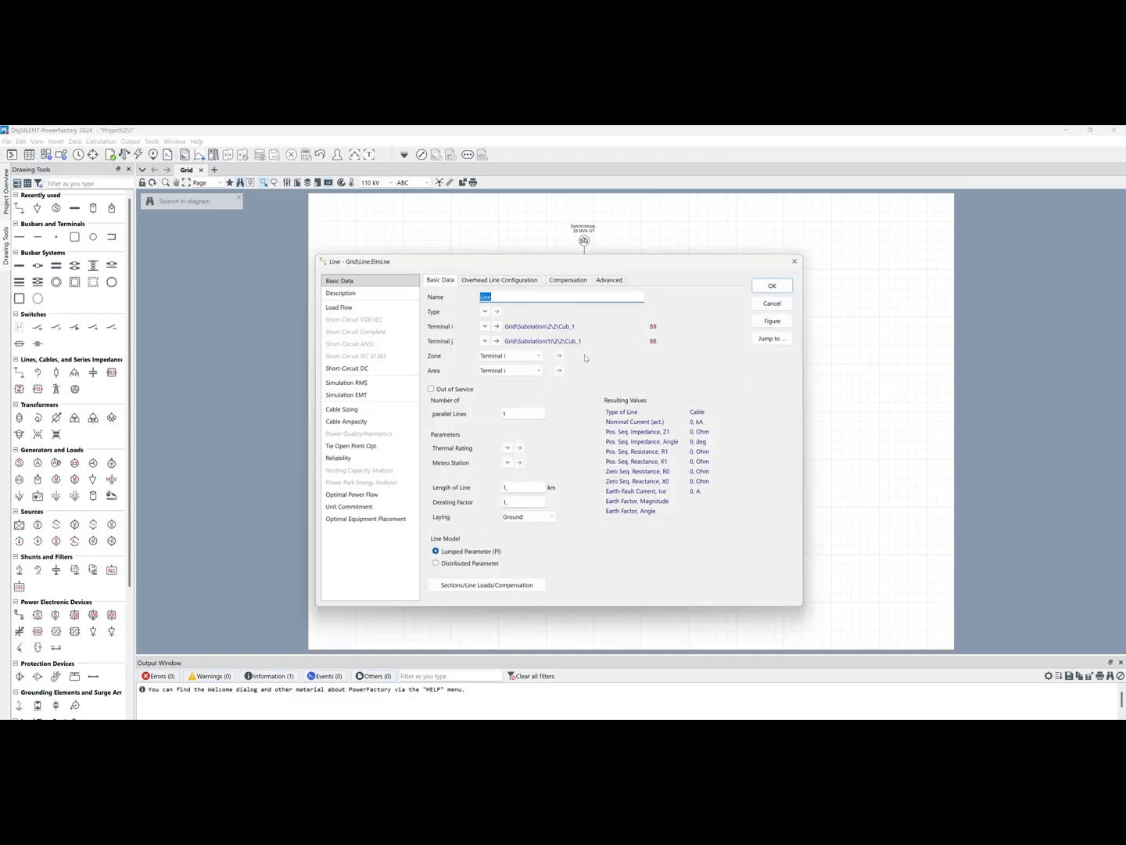
{"action": "left_click", "coordinate": [483, 308]}
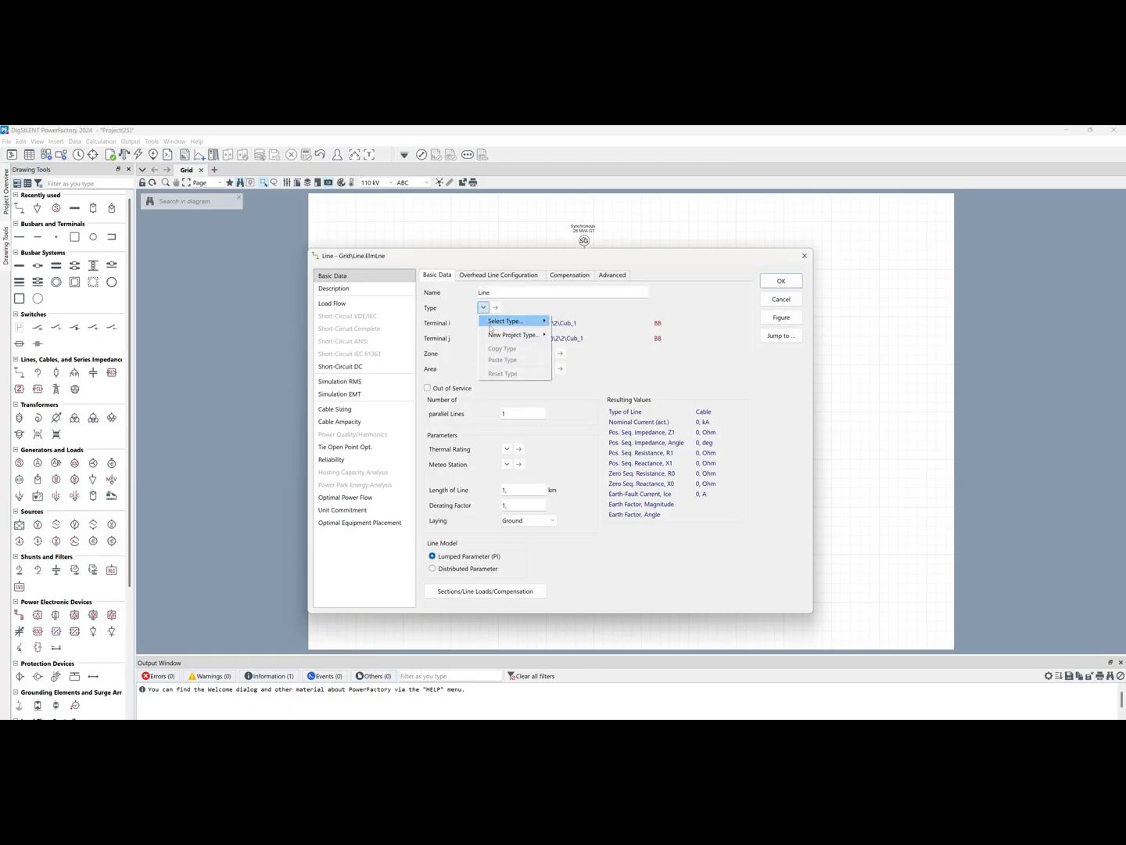
{"action": "mouse_move", "coordinate": [517, 338]}
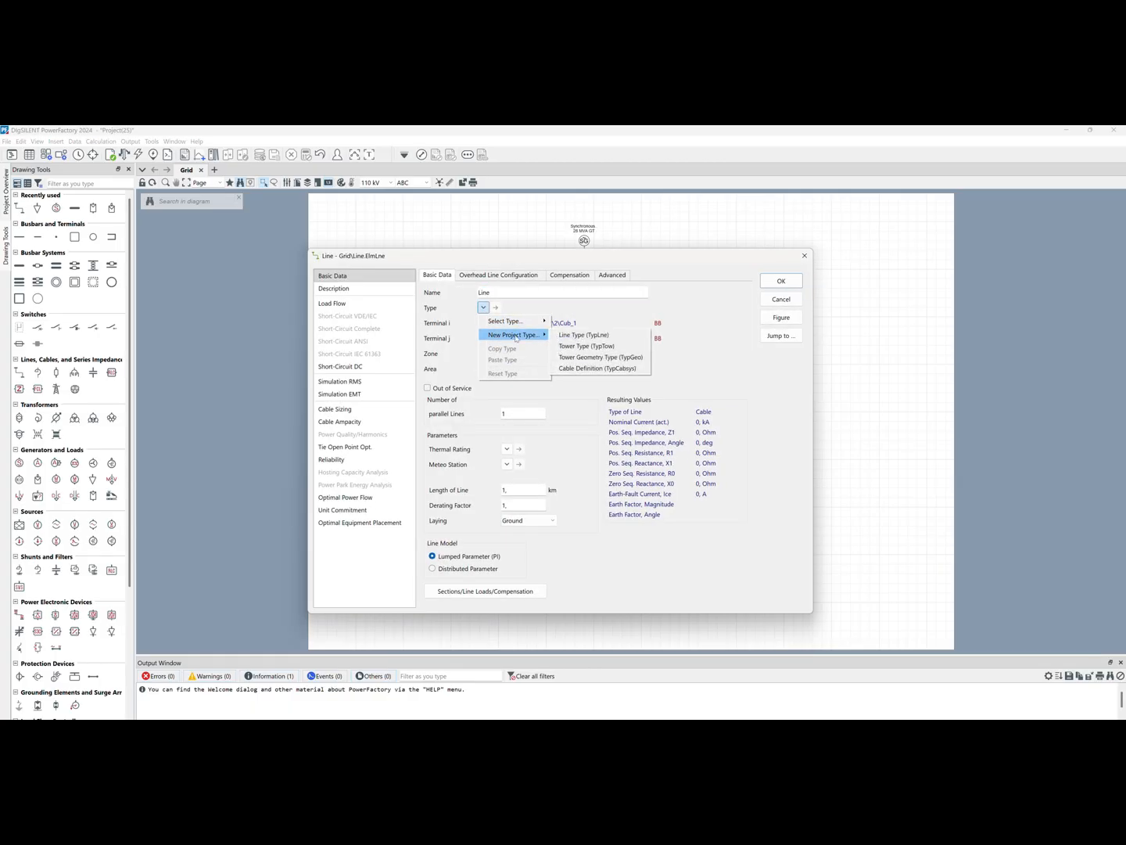
{"action": "left_click", "coordinate": [571, 341]}
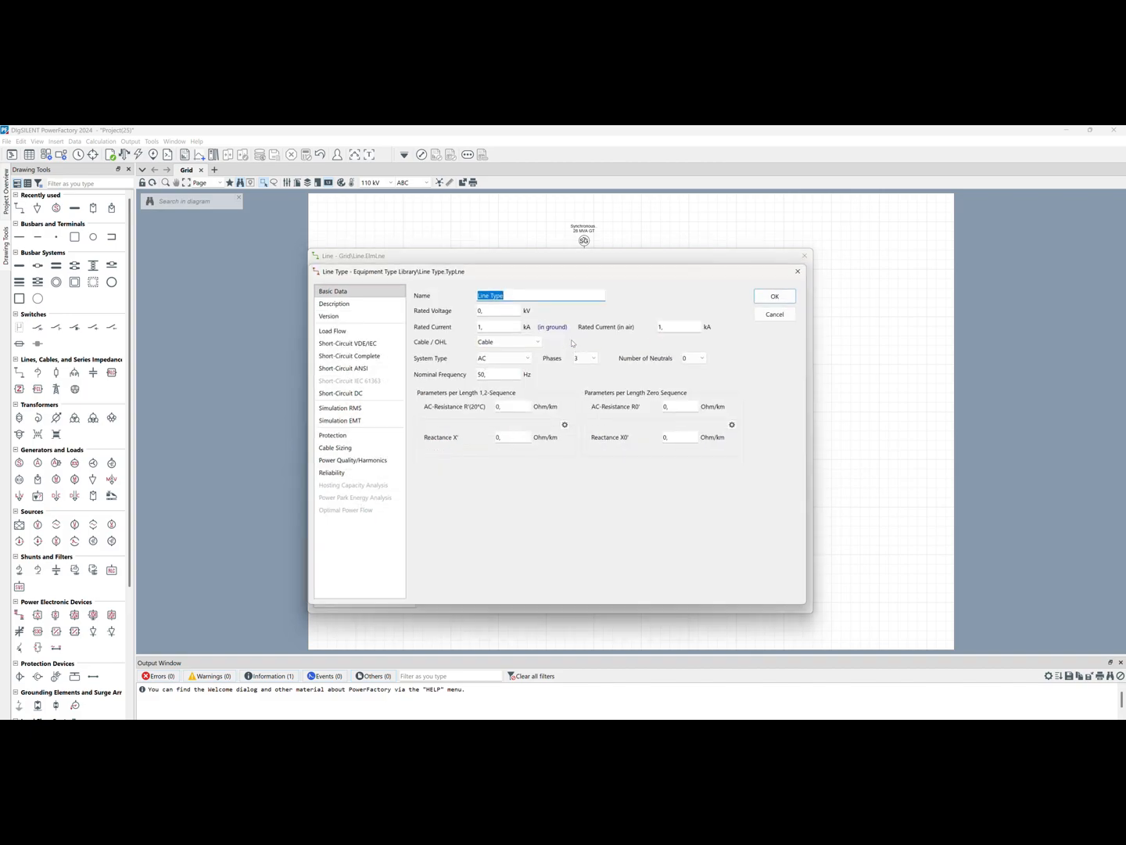
{"action": "left_click", "coordinate": [508, 407]}
{"action": "double_click", "coordinate": [508, 408]}
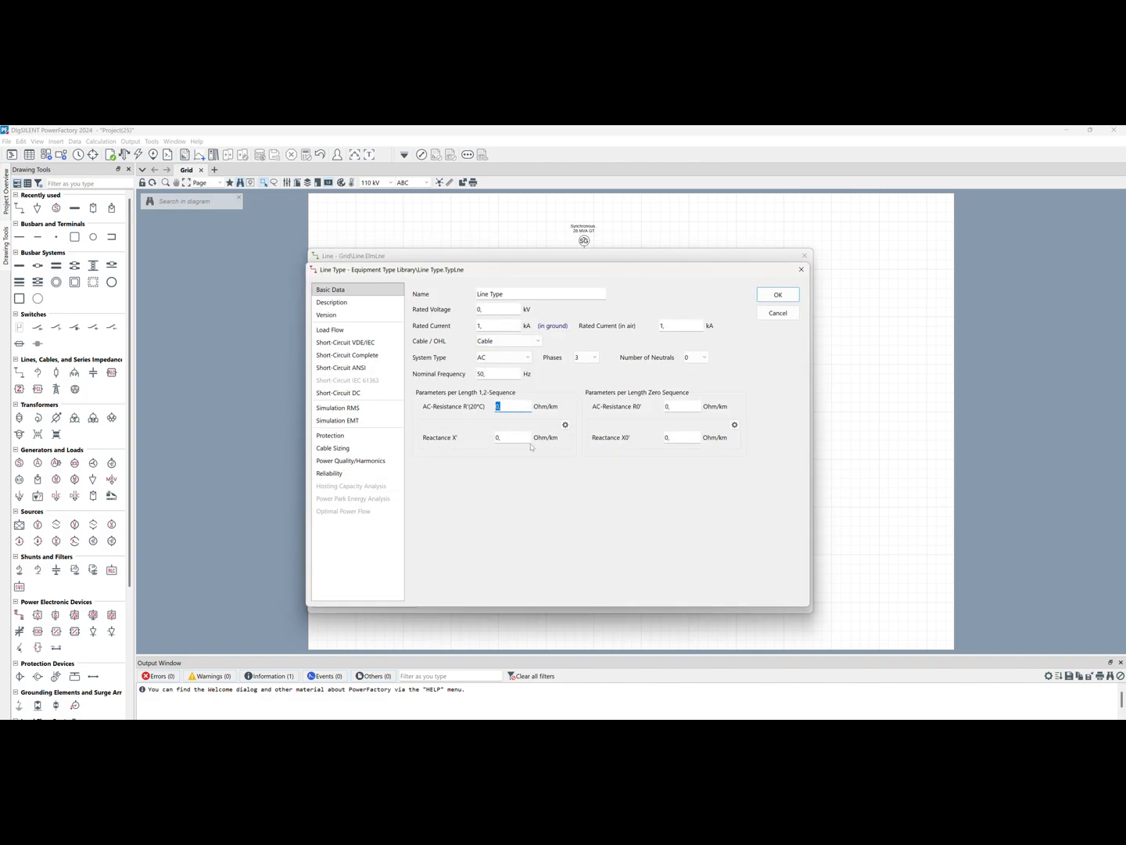
{"action": "left_click", "coordinate": [777, 314]}
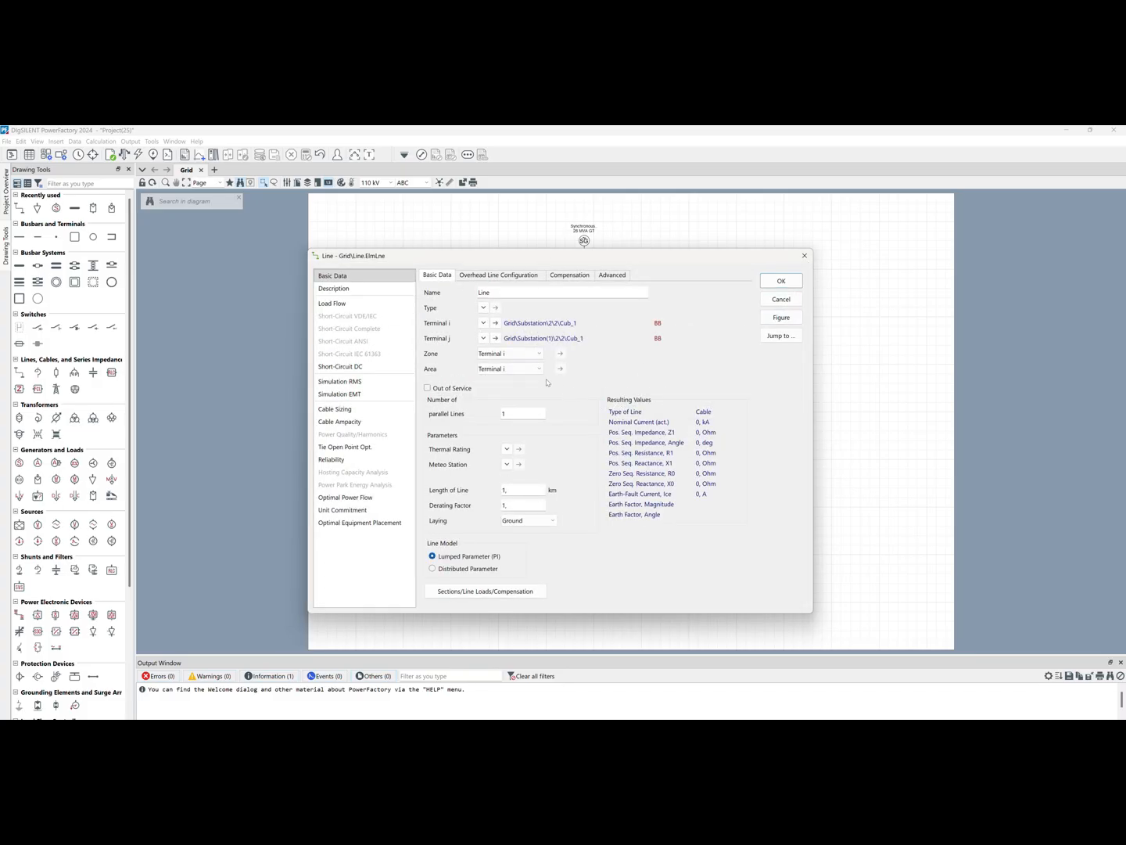
{"action": "left_click", "coordinate": [484, 308]}
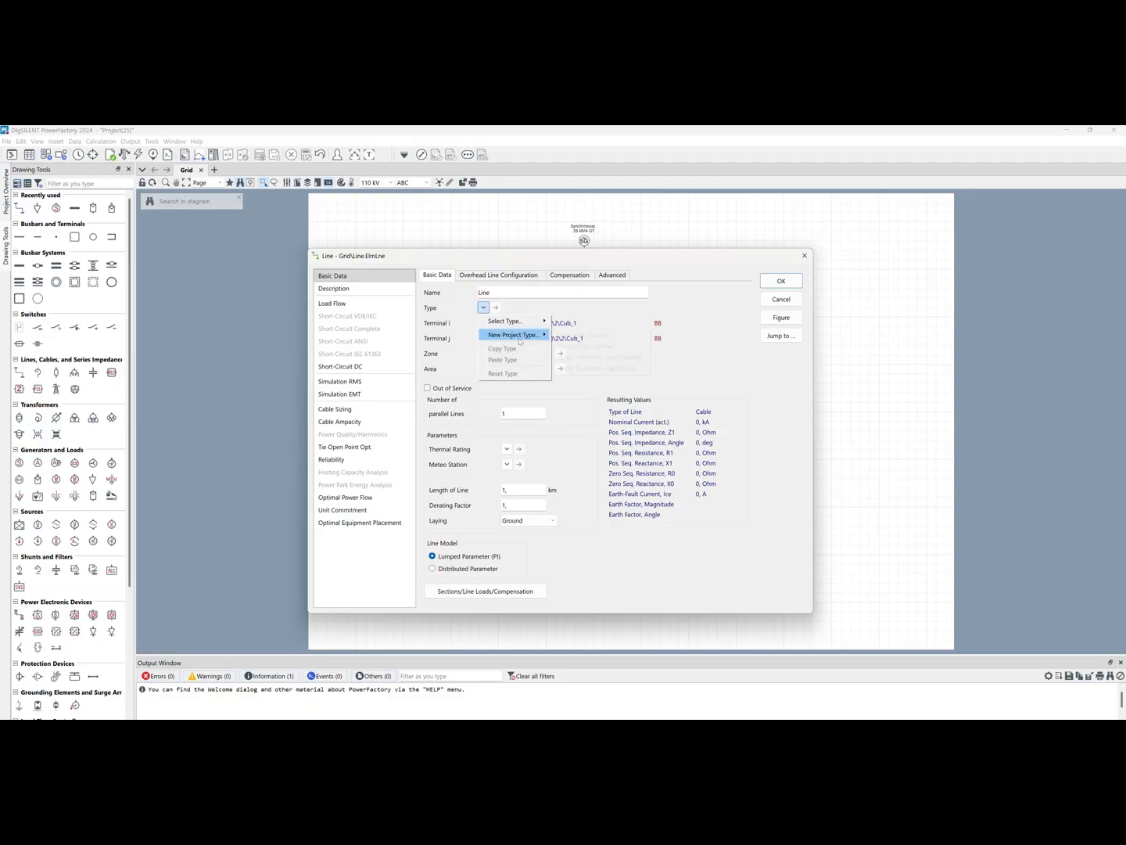
{"action": "mouse_move", "coordinate": [516, 335]}
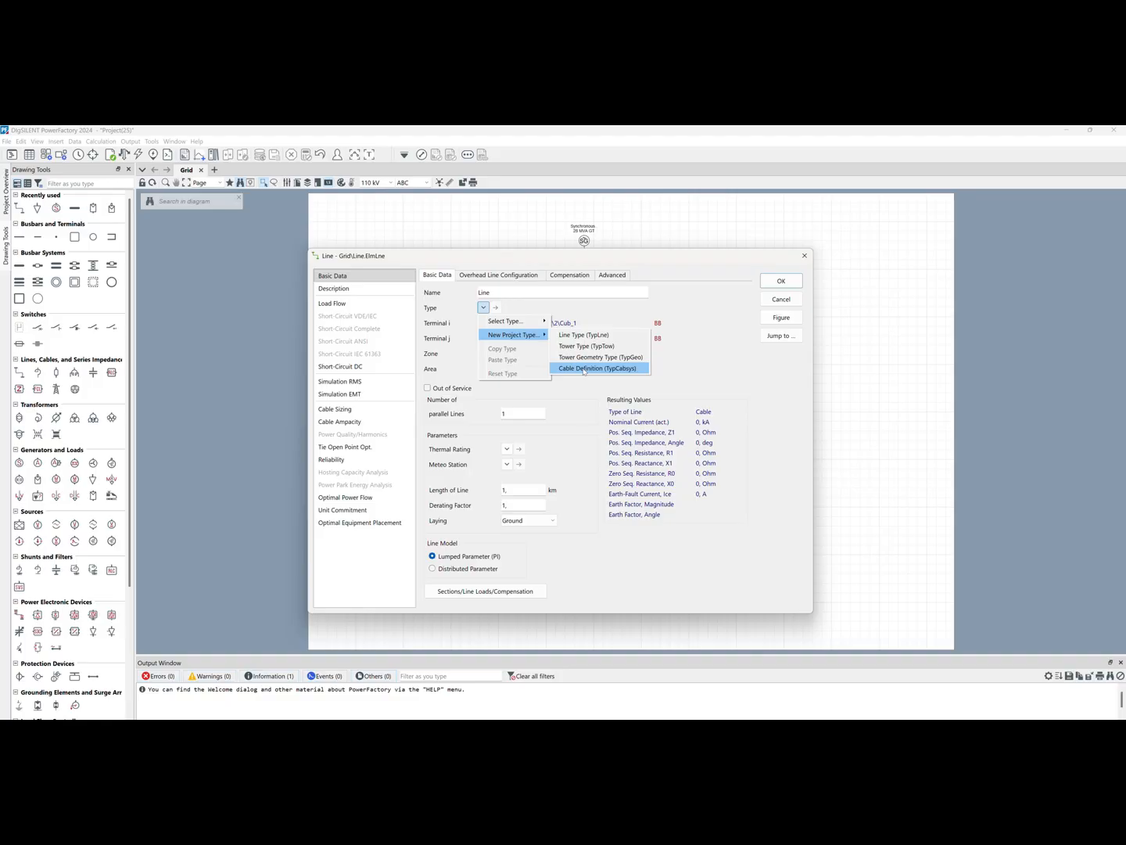
{"action": "left_click", "coordinate": [584, 370]}
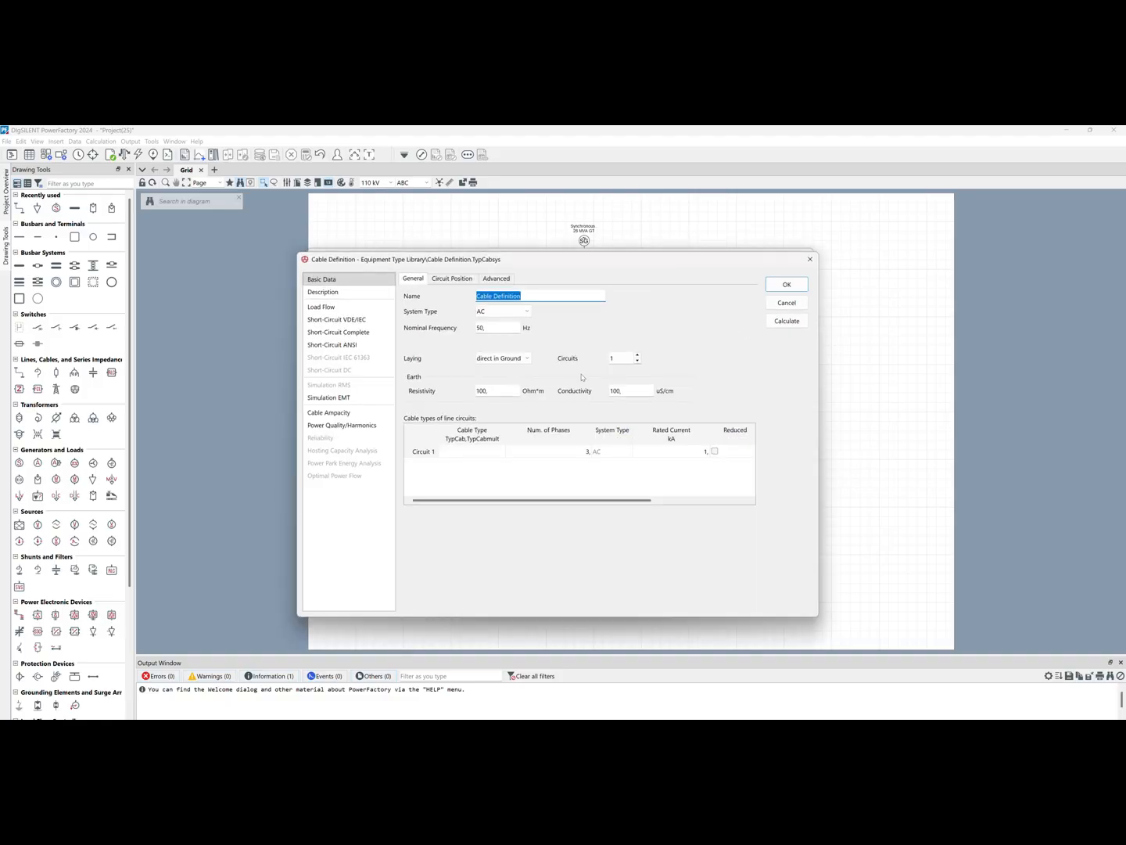
{"action": "left_click", "coordinate": [784, 303]}
Step: Create a new project Cable Definition (TypCabsys) as the line's type
{"action": "left_click", "coordinate": [484, 307]}
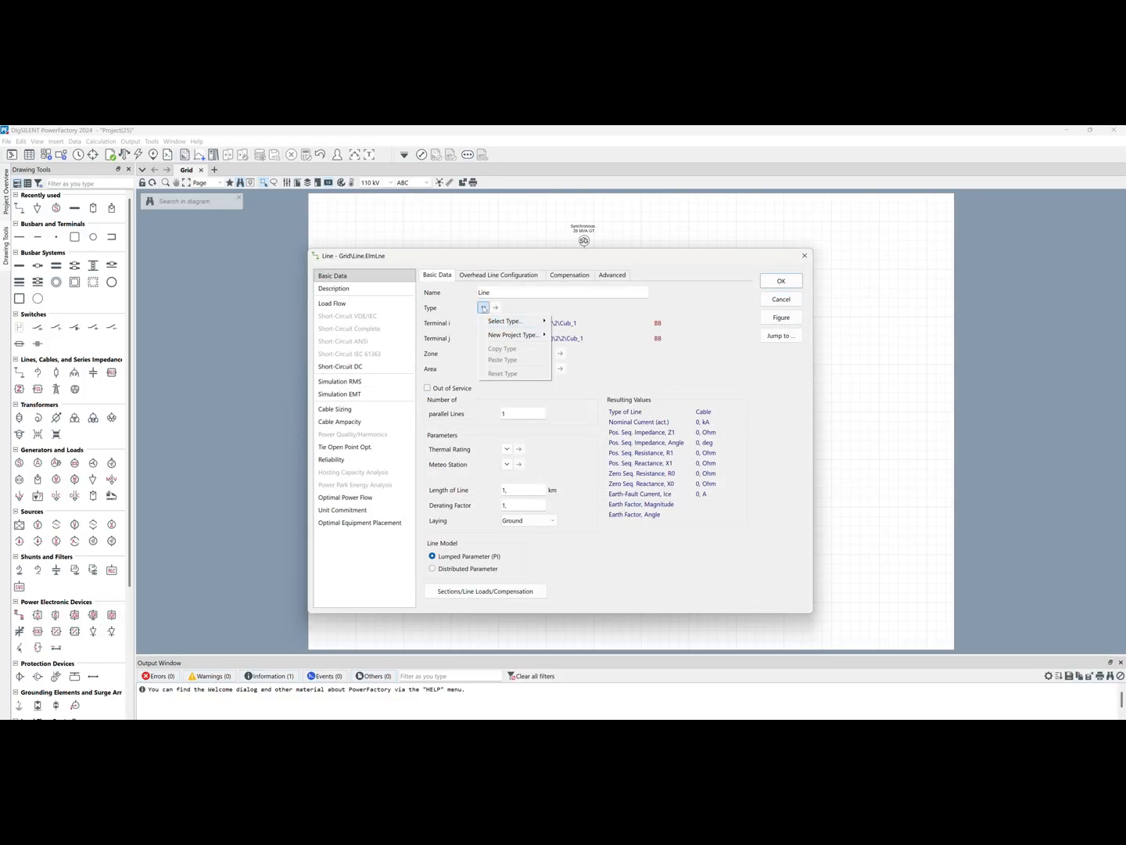
{"action": "mouse_move", "coordinate": [513, 335]}
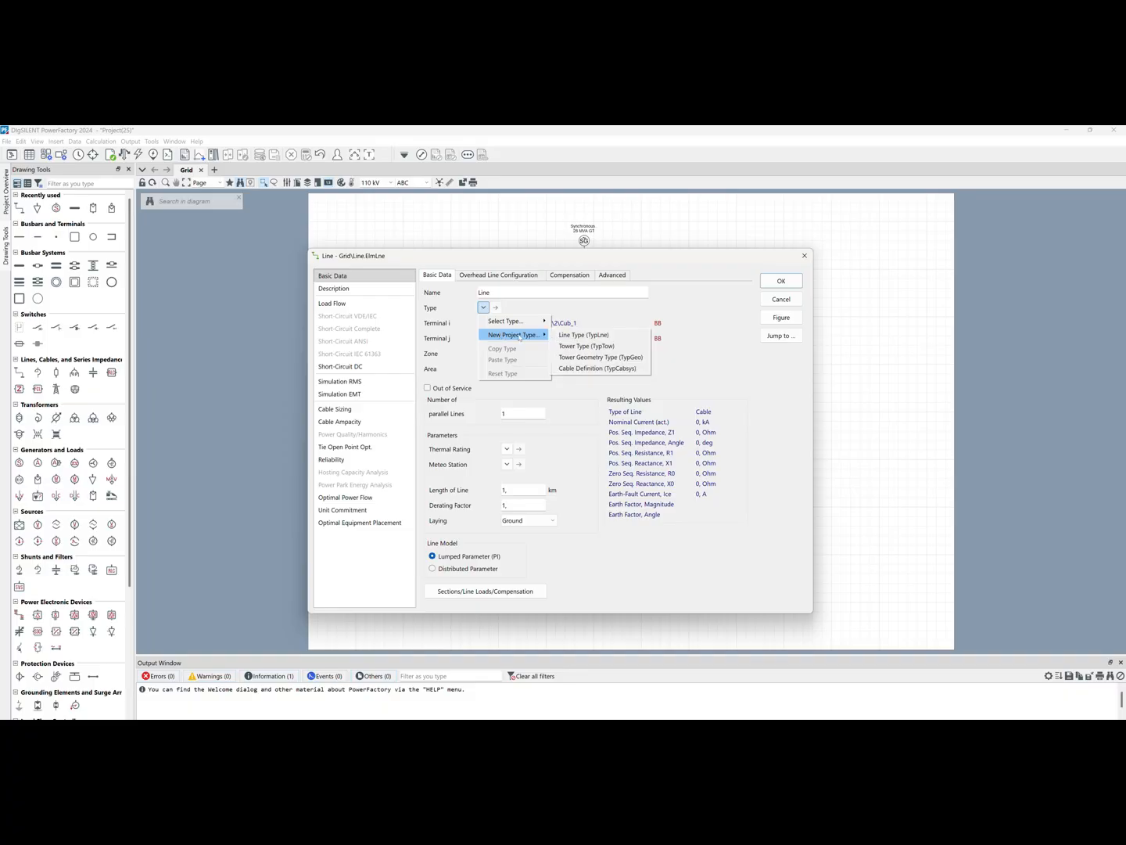
{"action": "left_click", "coordinate": [576, 372]}
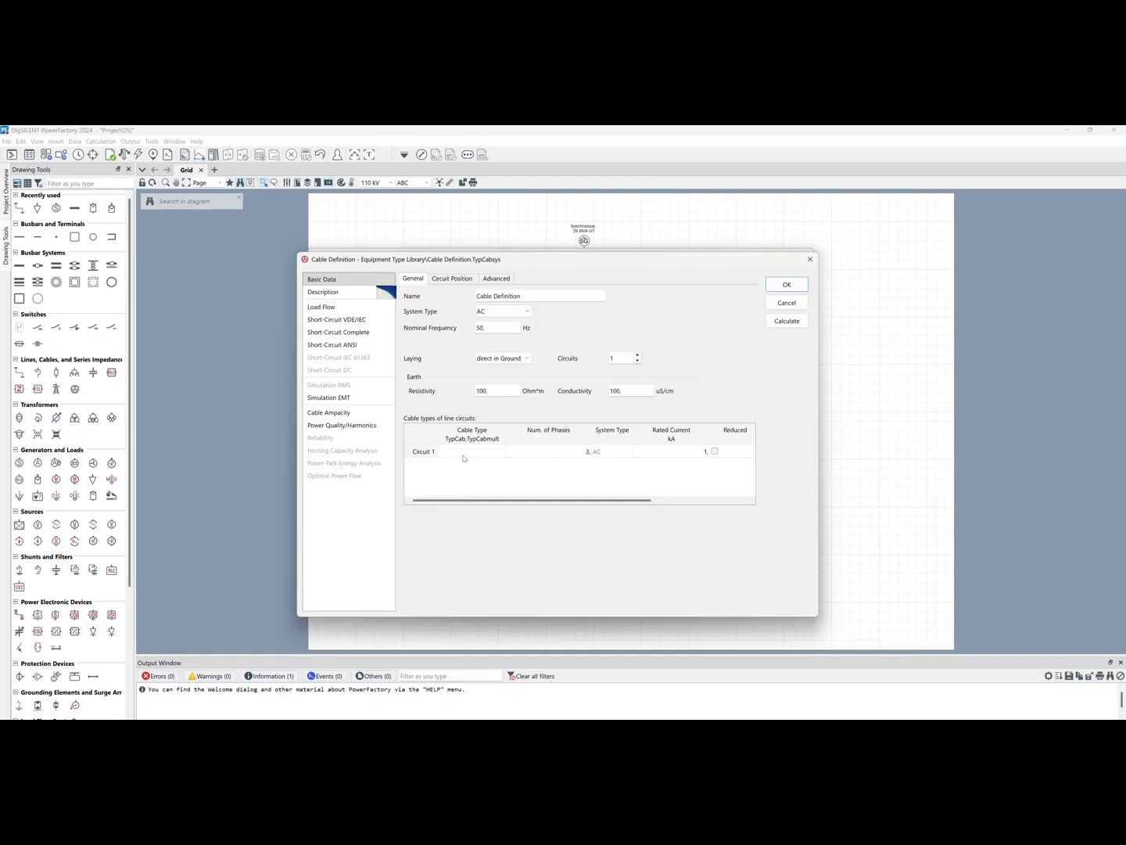
Step: Create a new Multicore/Pipe Cable Type as the cable type of circuit 1 in the cable definition
{"action": "double_click", "coordinate": [462, 454]}
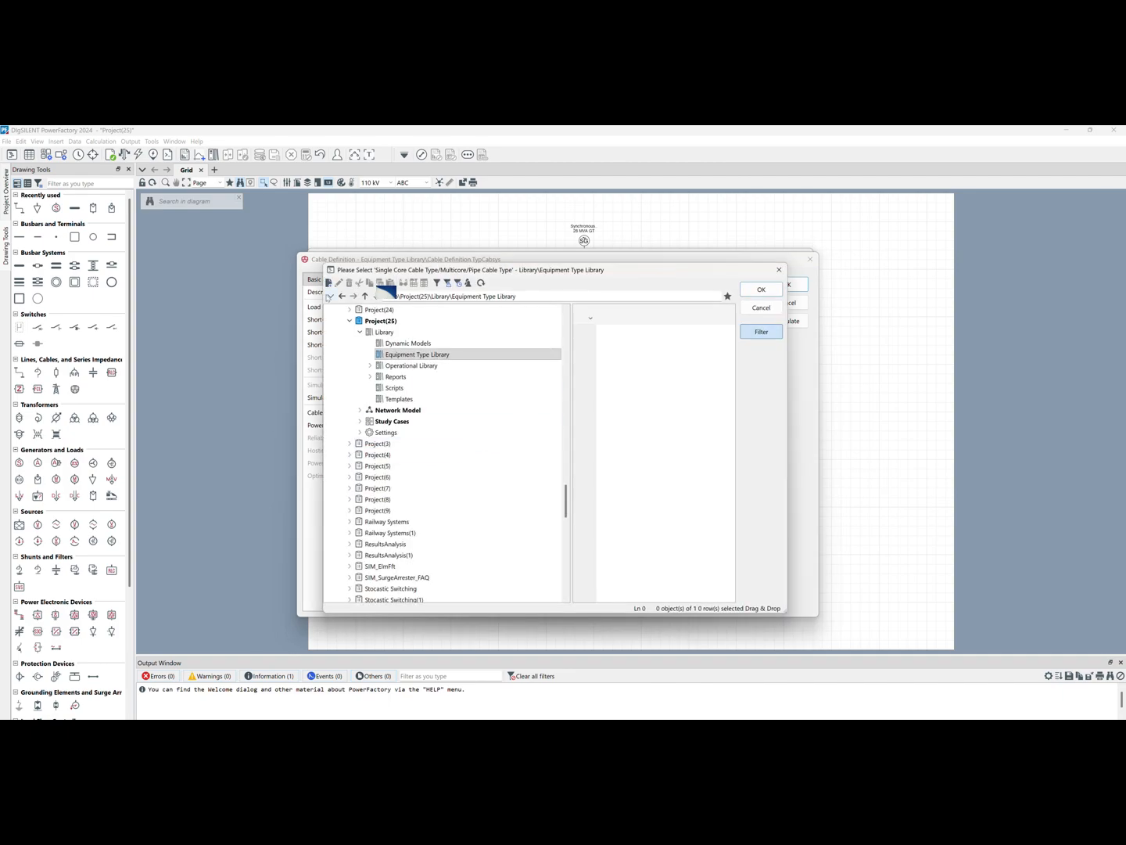
{"action": "left_click", "coordinate": [329, 282]}
{"action": "left_click_drag", "start_coordinate": [481, 334], "coordinate": [421, 298]}
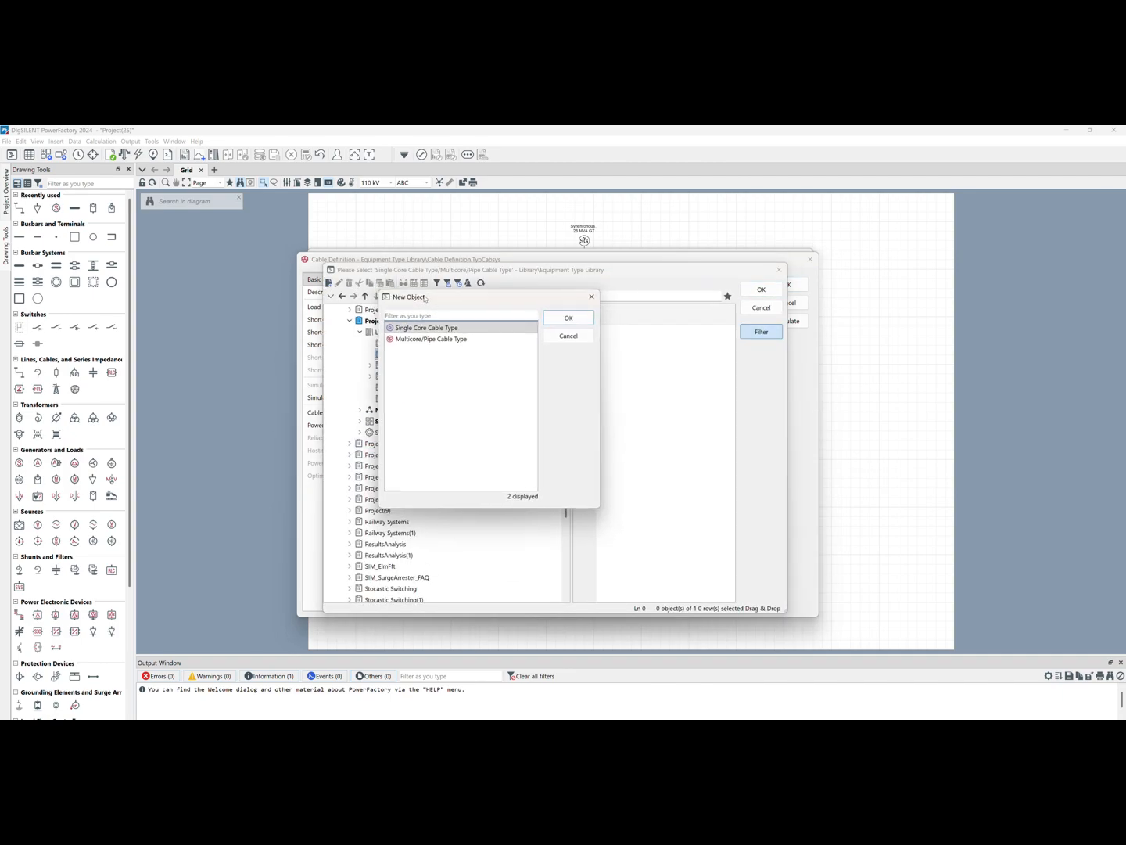
{"action": "left_click", "coordinate": [405, 339]}
{"action": "left_click", "coordinate": [403, 330]}
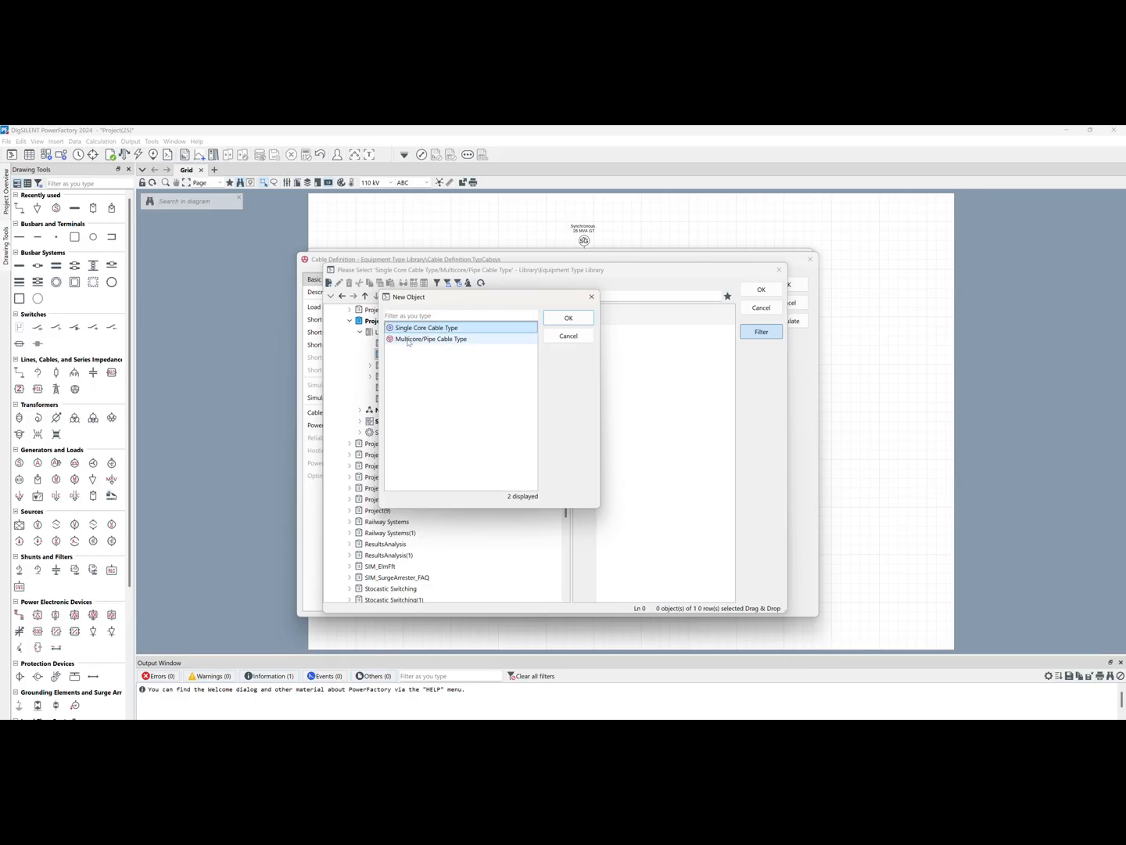
{"action": "left_click", "coordinate": [405, 339]}
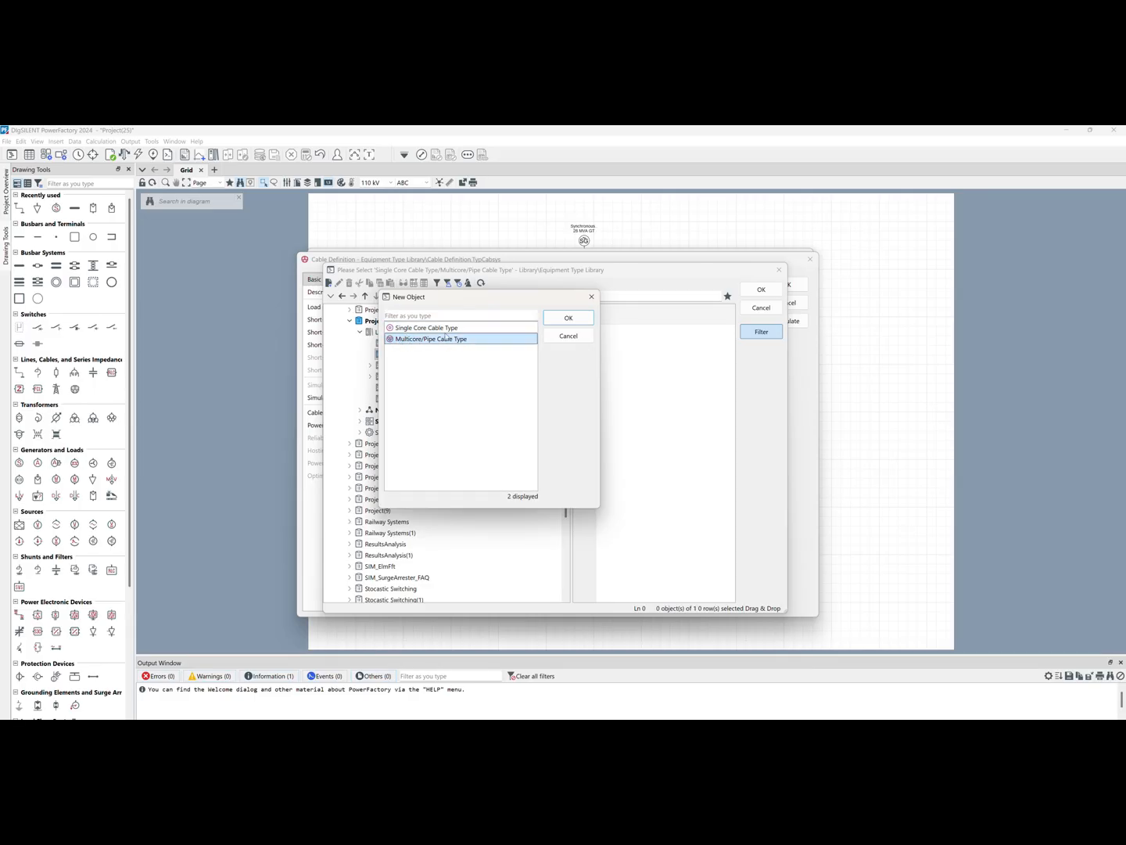
{"action": "left_click", "coordinate": [569, 317]}
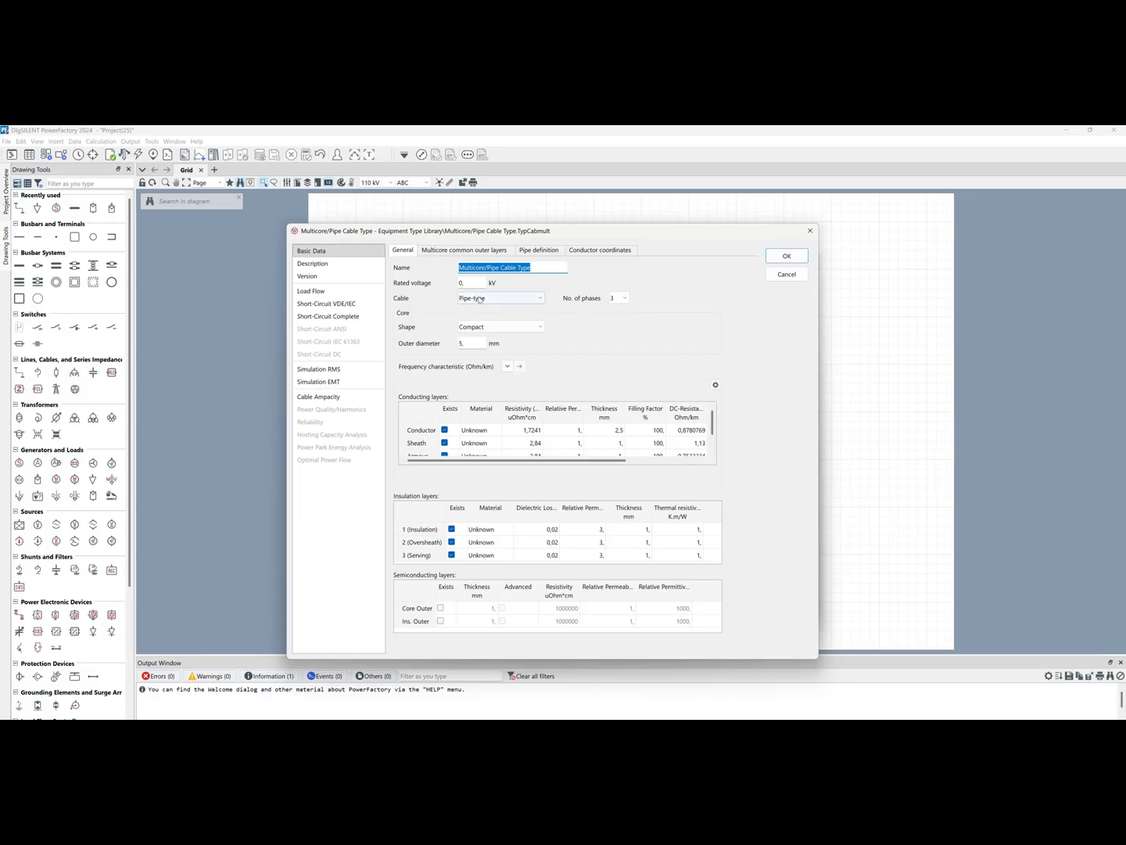
Step: Set the multicore/pipe cable type's rated voltage to 11 kV and review its conducting layers
{"action": "key", "text": "Tab"}
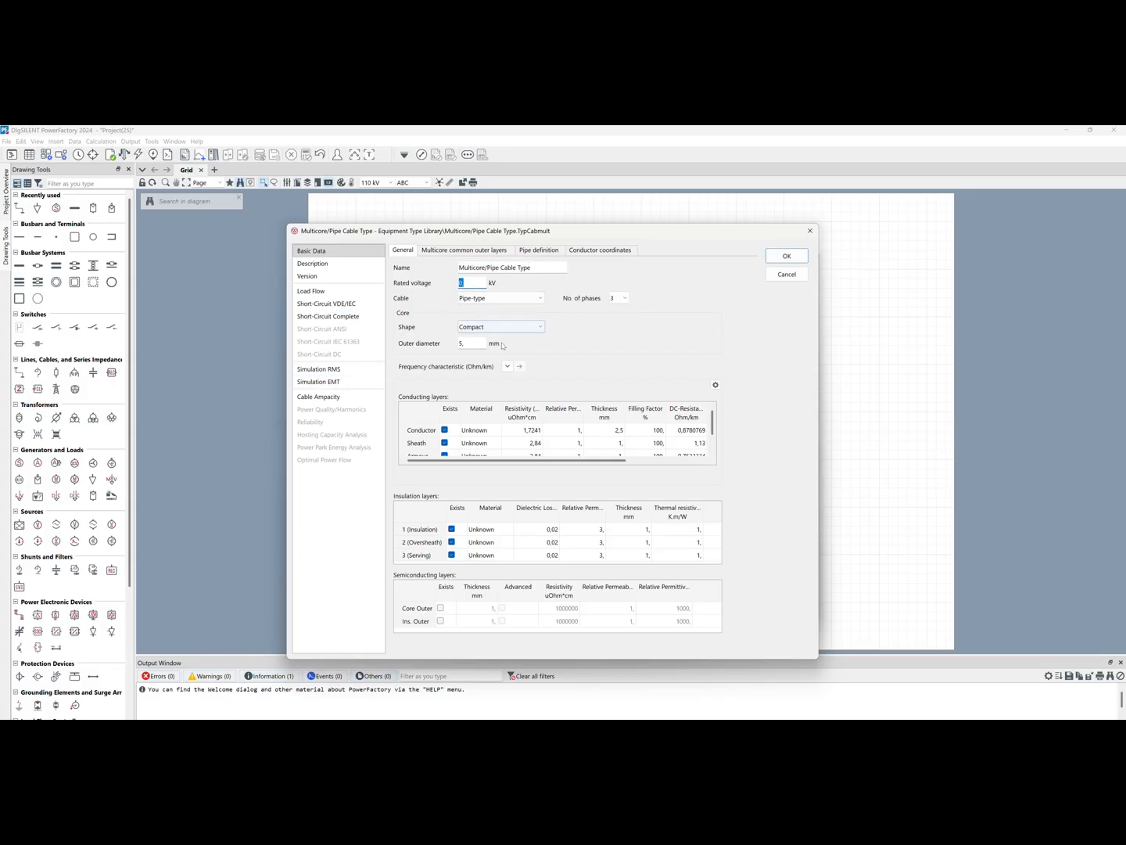
{"action": "type", "text": "11"}
{"action": "scroll", "coordinate": [505, 446], "scroll_direction": "down", "scroll_amount": 2}
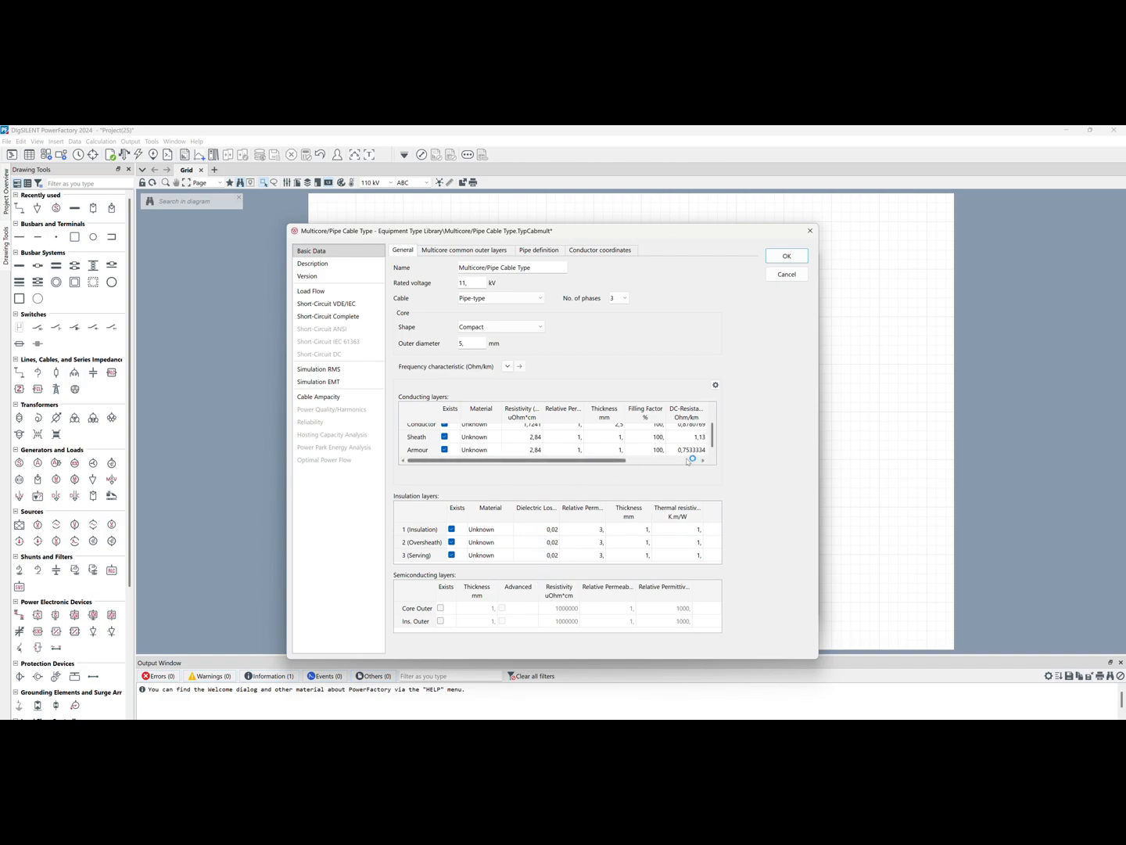
{"action": "scroll", "coordinate": [604, 441], "scroll_direction": "up", "scroll_amount": 2}
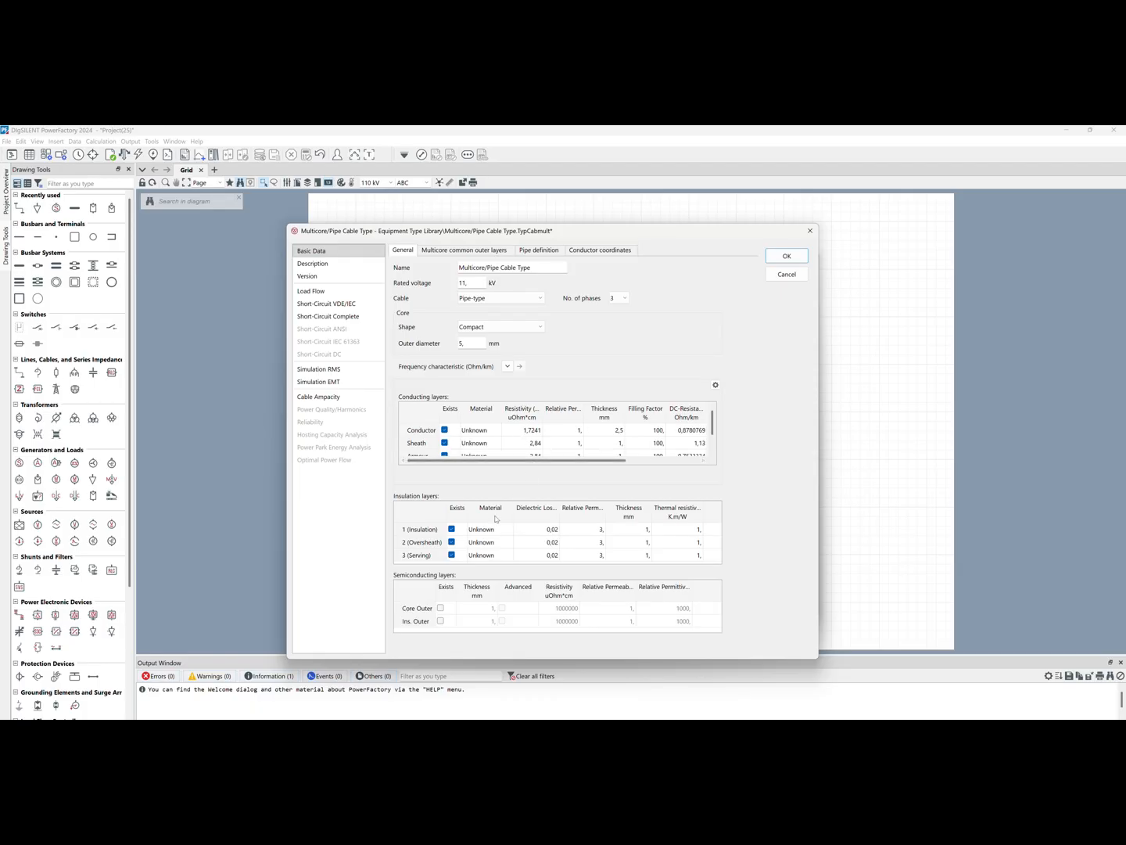
Step: Define the cable's pipe with an outer radius of 0.025 m and a thickness of 1 mm
{"action": "left_click", "coordinate": [464, 250]}
{"action": "left_click", "coordinate": [539, 250]}
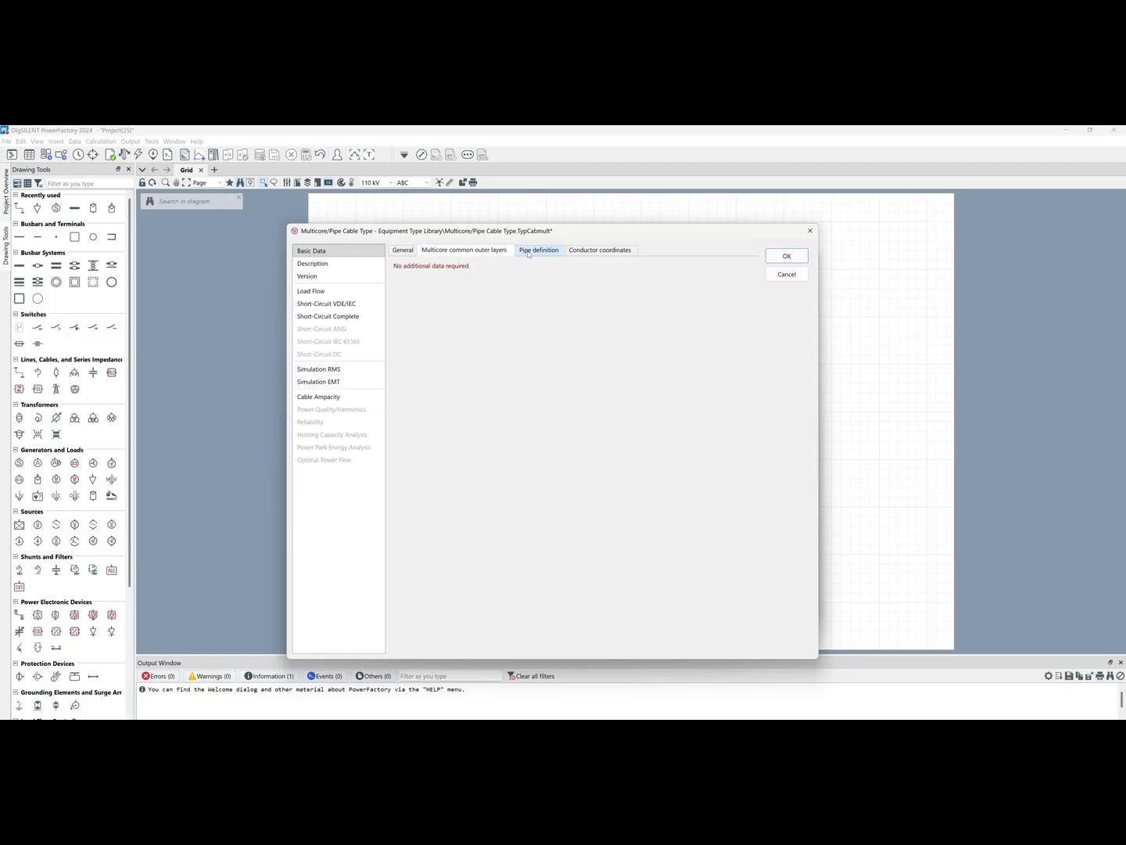
{"action": "left_click", "coordinate": [588, 251]}
{"action": "left_click", "coordinate": [539, 250]}
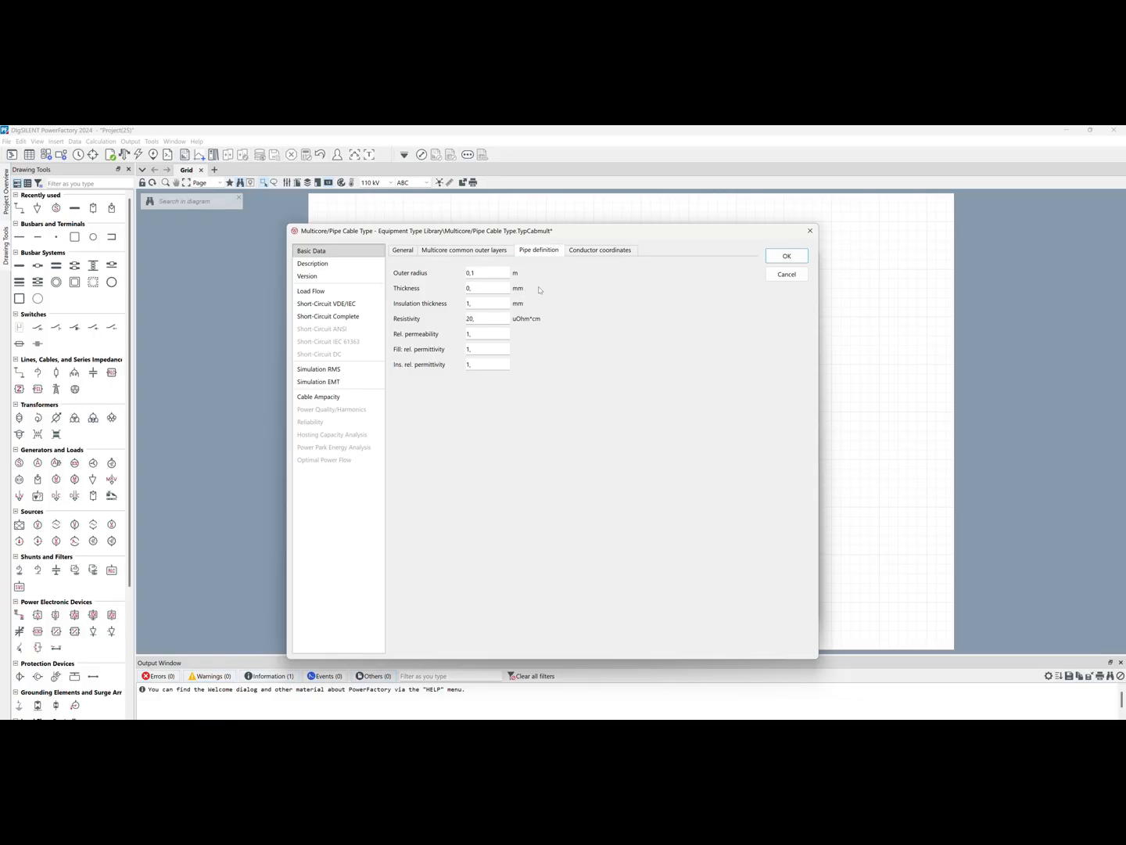
{"action": "left_click", "coordinate": [581, 251]}
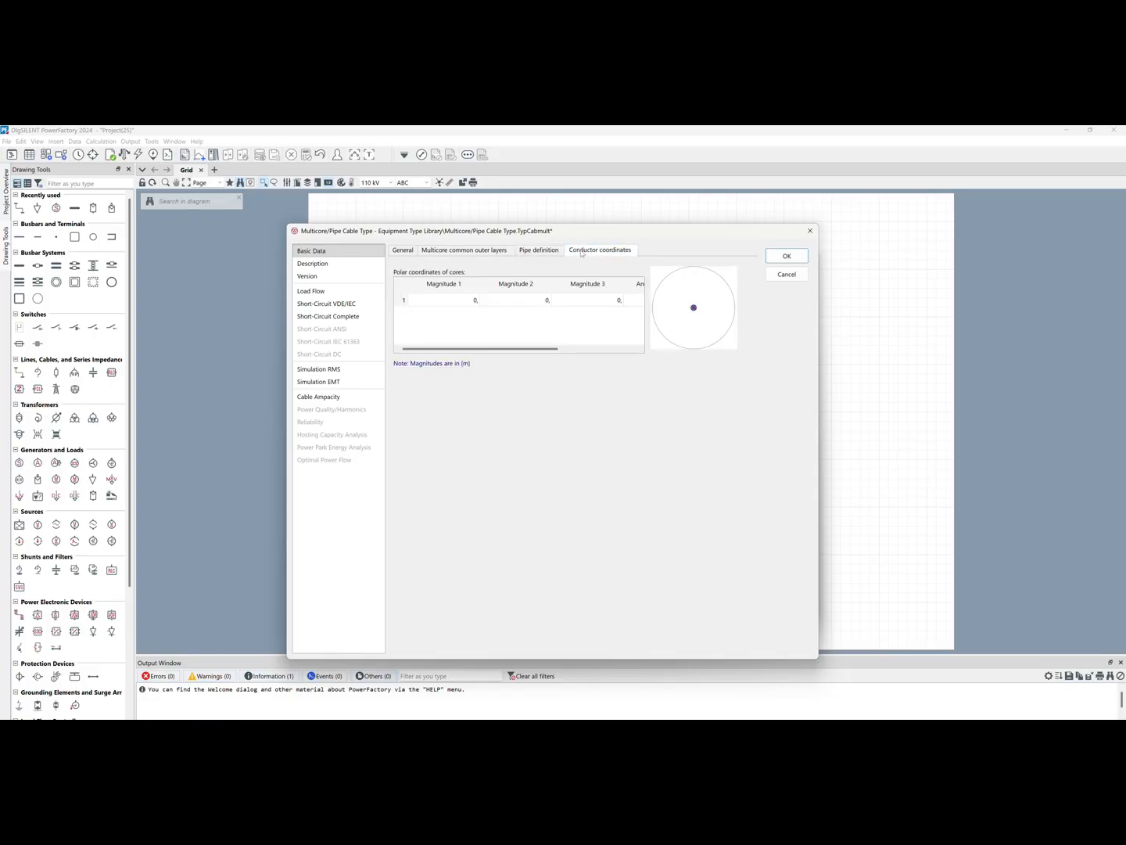
{"action": "left_click", "coordinate": [540, 251]}
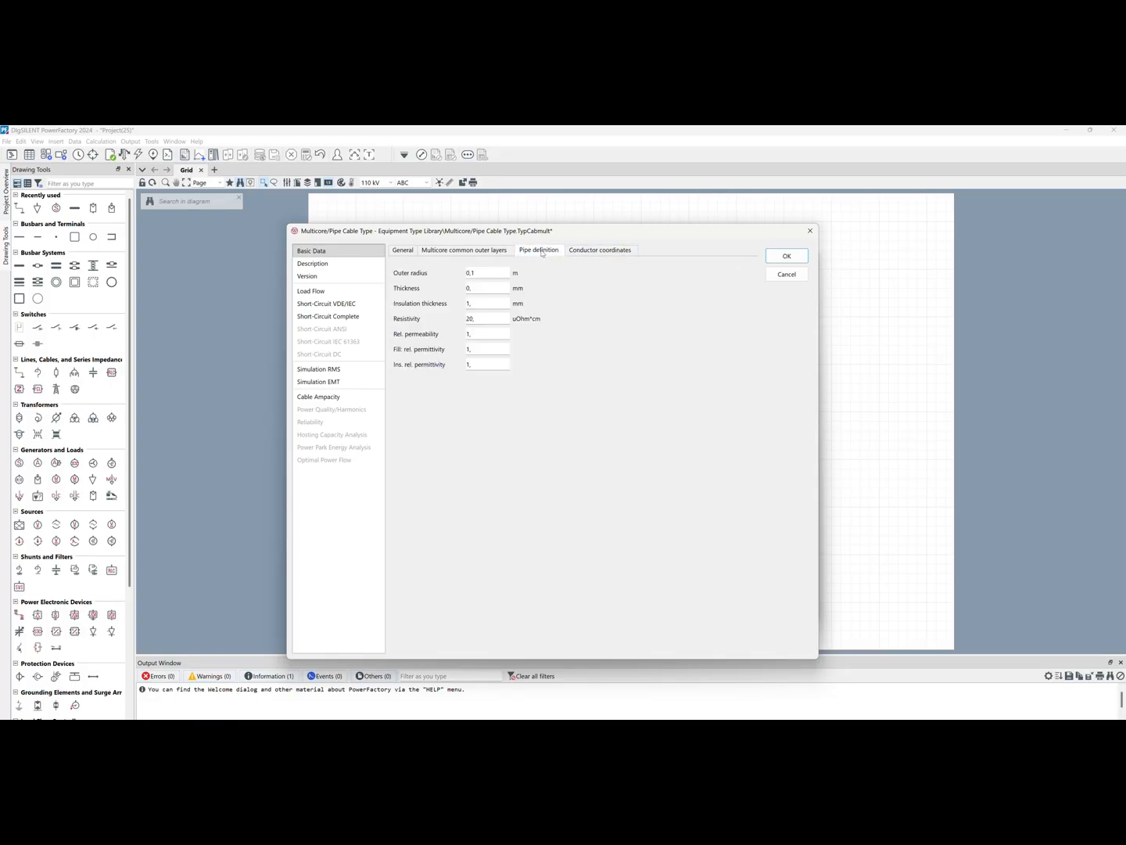
{"action": "left_click_drag", "start_coordinate": [486, 275], "coordinate": [457, 284]}
{"action": "left_click", "coordinate": [496, 277]}
{"action": "key", "text": "BackSpace"}
{"action": "type", "text": "025"}
{"action": "key", "text": "Tab"}
{"action": "type", "text": "1"}
Step: Set the polar magnitudes of all three cable cores to 0.01 m in the conductor coordinates
{"action": "left_click", "coordinate": [586, 254]}
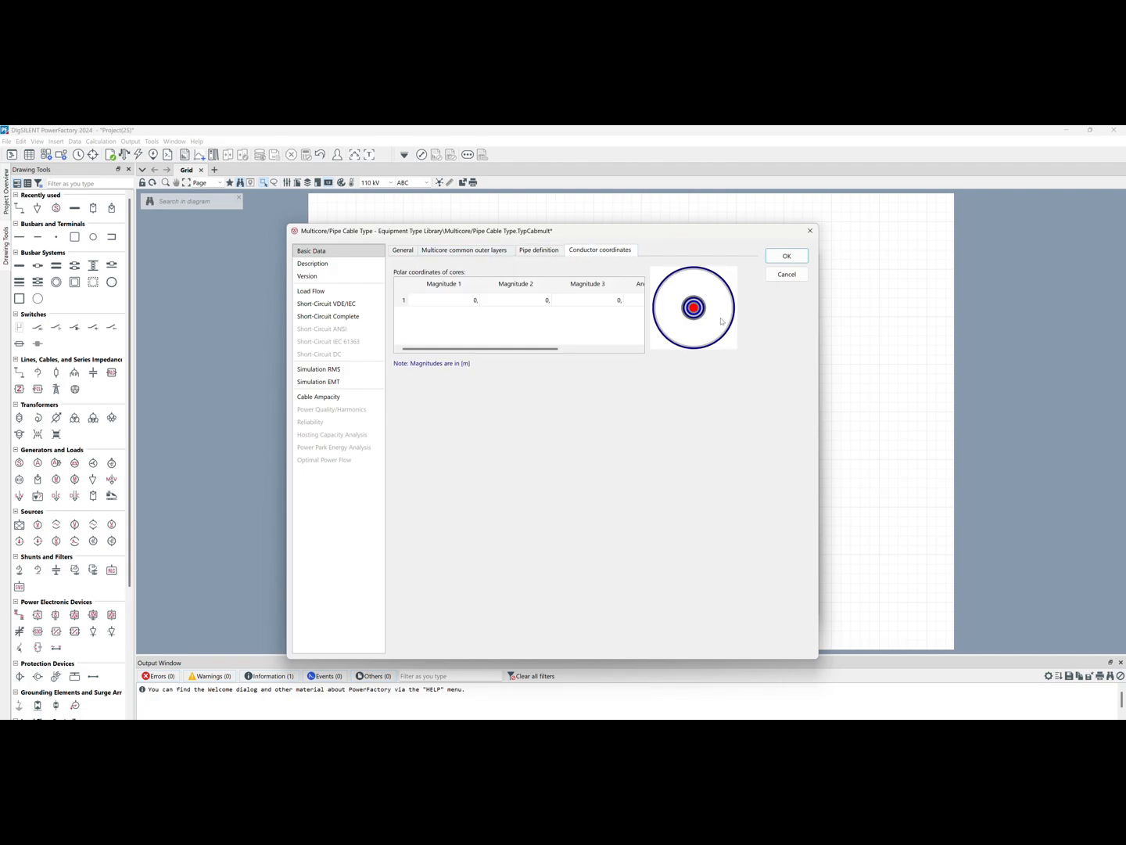
{"action": "double_click", "coordinate": [460, 299]}
{"action": "type", "text": "0,01"}
{"action": "double_click", "coordinate": [503, 302]}
{"action": "type", "text": "0,"}
{"action": "double_click", "coordinate": [583, 300]}
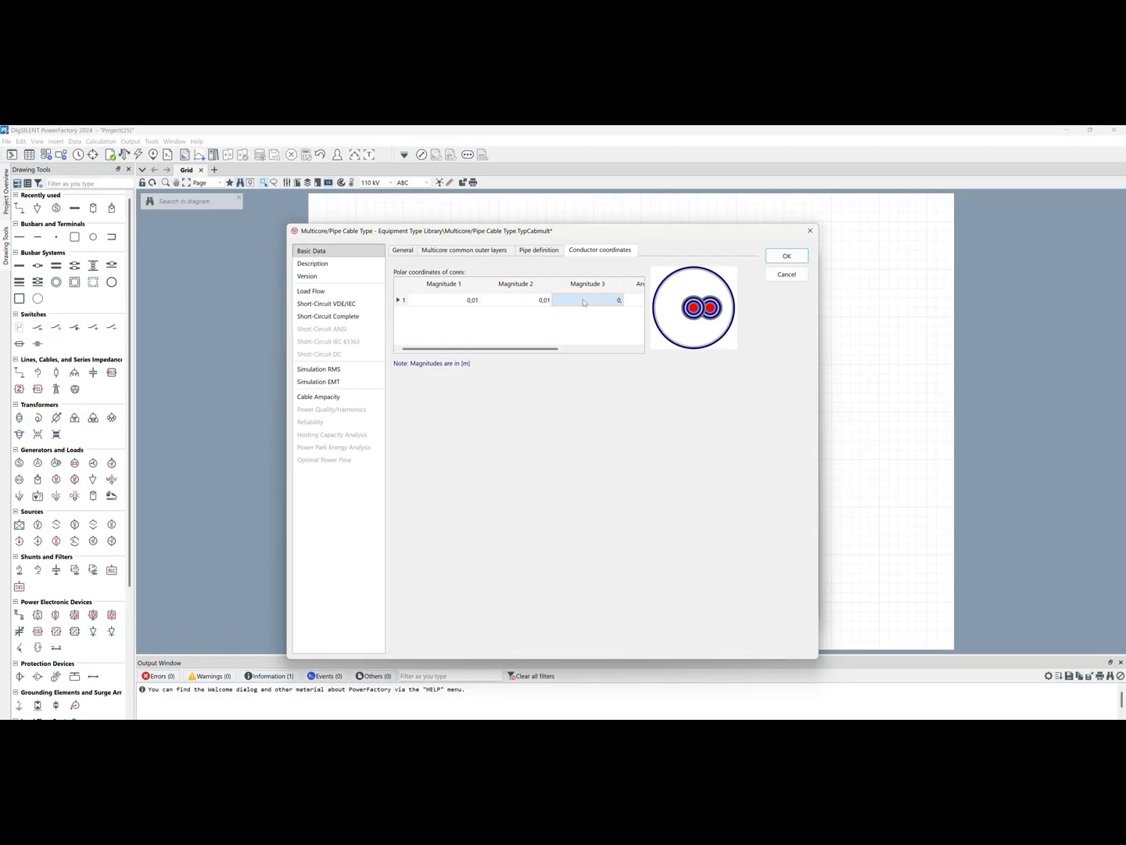
{"action": "type", "text": "0.01"}
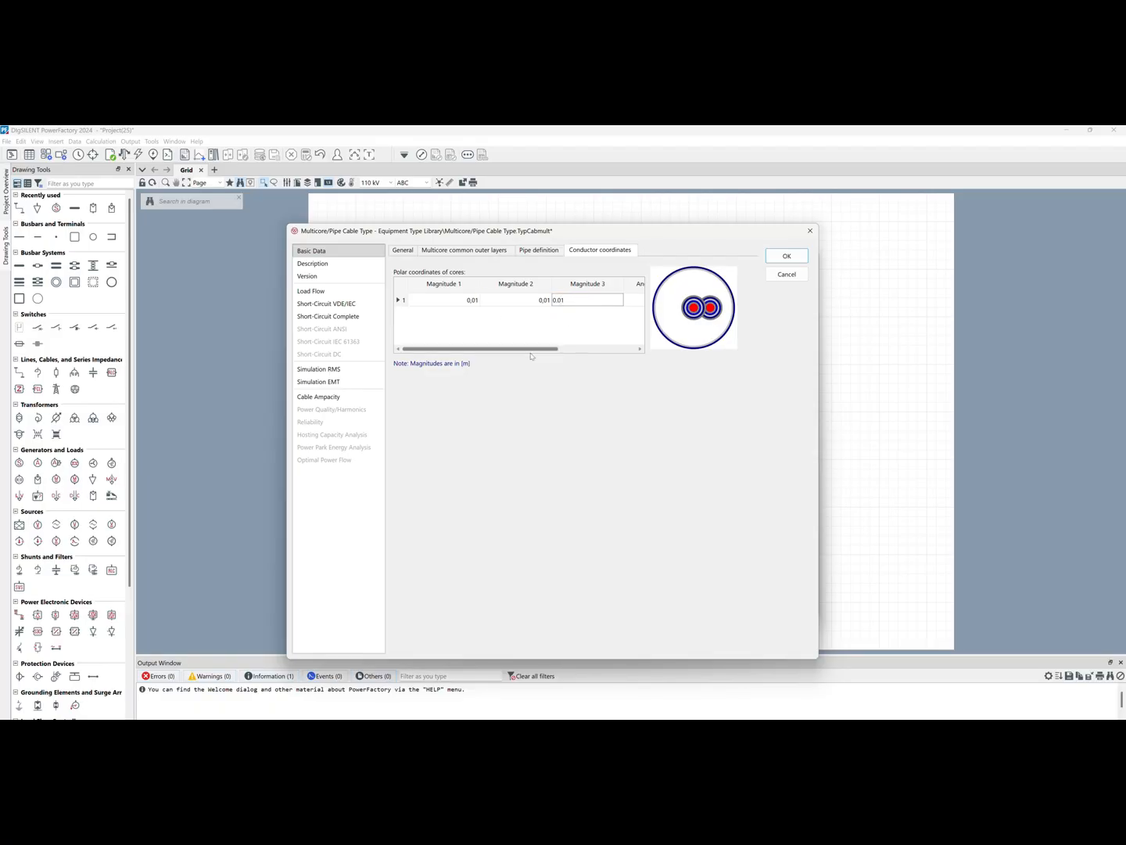
Step: Space the cores evenly by setting Angle 1 to 120 and Angle 3 to 240 degrees, keeping Angle 2 at 0
{"action": "left_click_drag", "start_coordinate": [533, 356], "coordinate": [615, 352]}
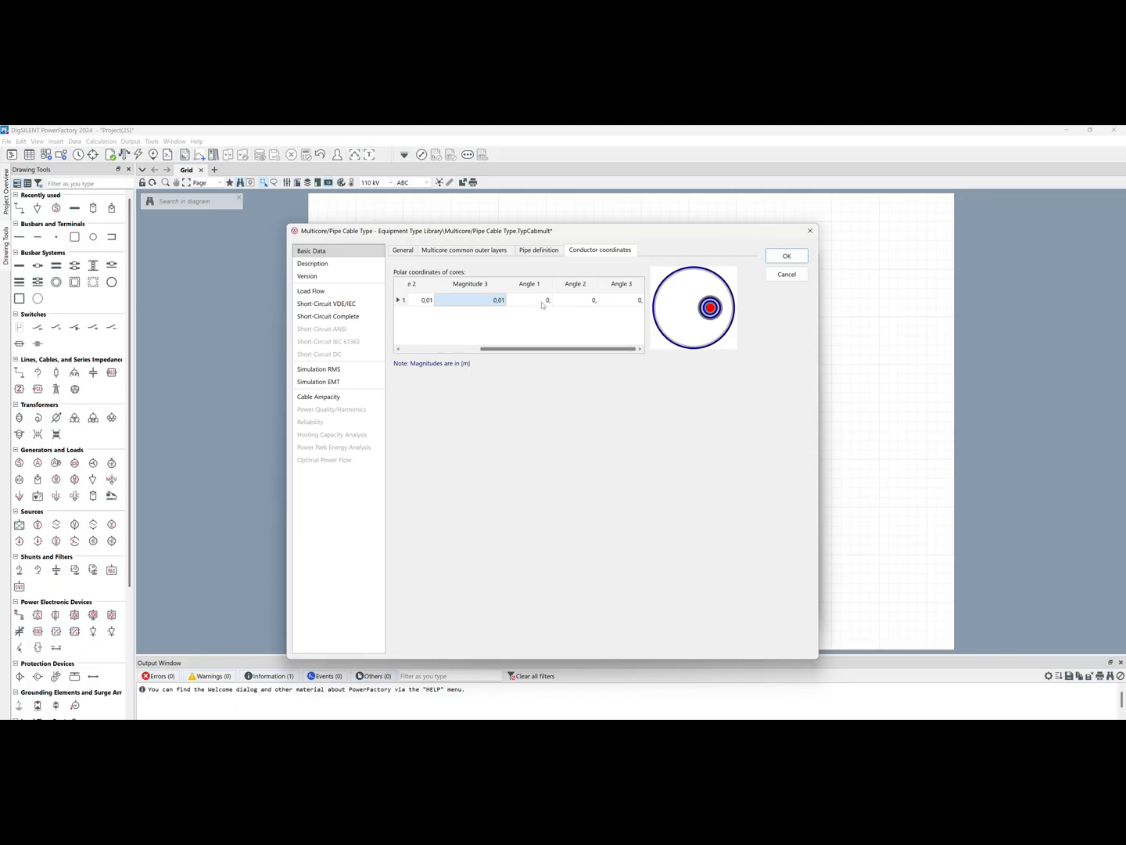
{"action": "double_click", "coordinate": [541, 300]}
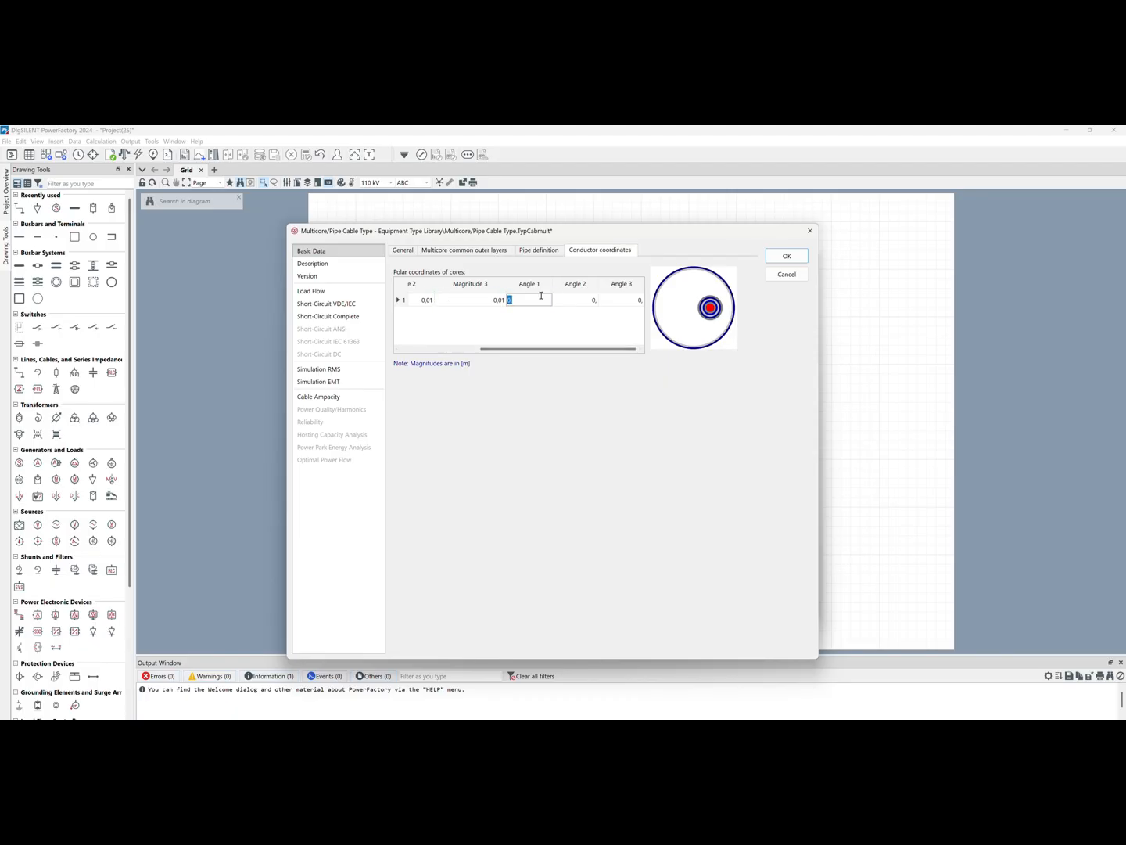
{"action": "double_click", "coordinate": [628, 300]}
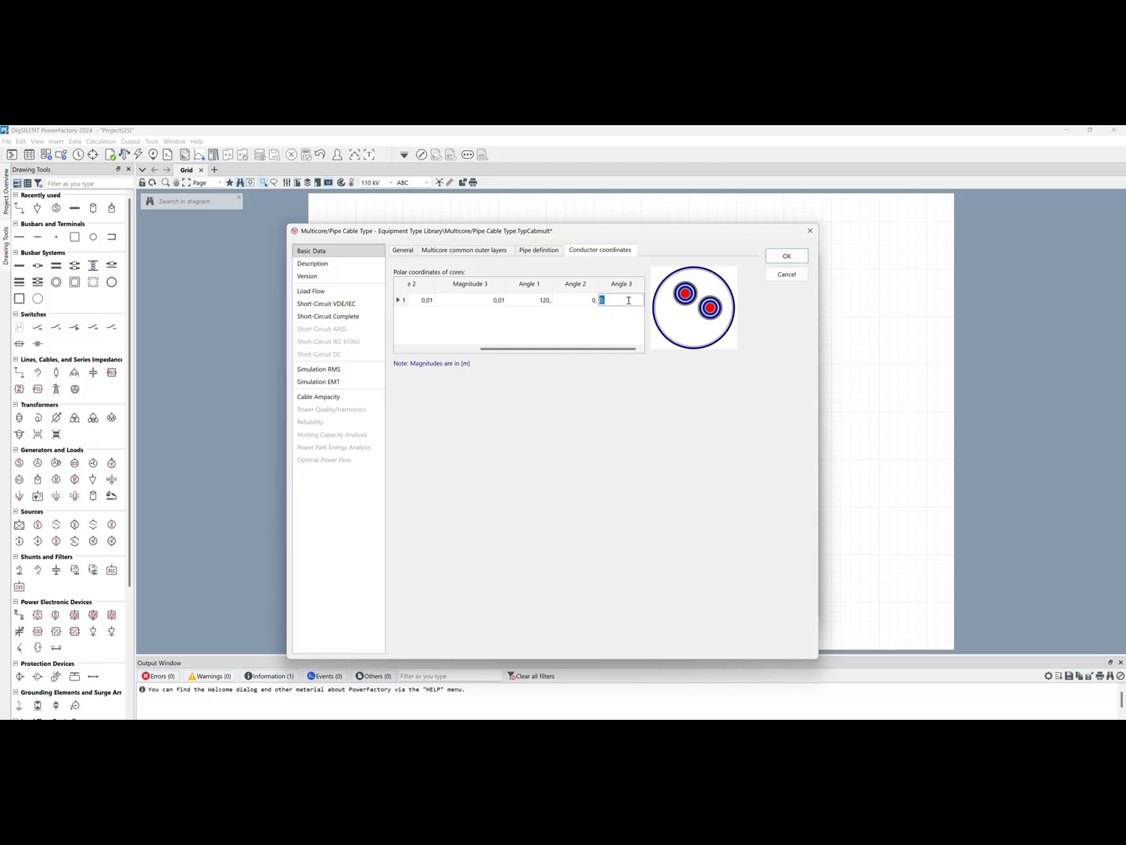
{"action": "left_click", "coordinate": [593, 327]}
{"action": "mouse_move", "coordinate": [657, 327]}
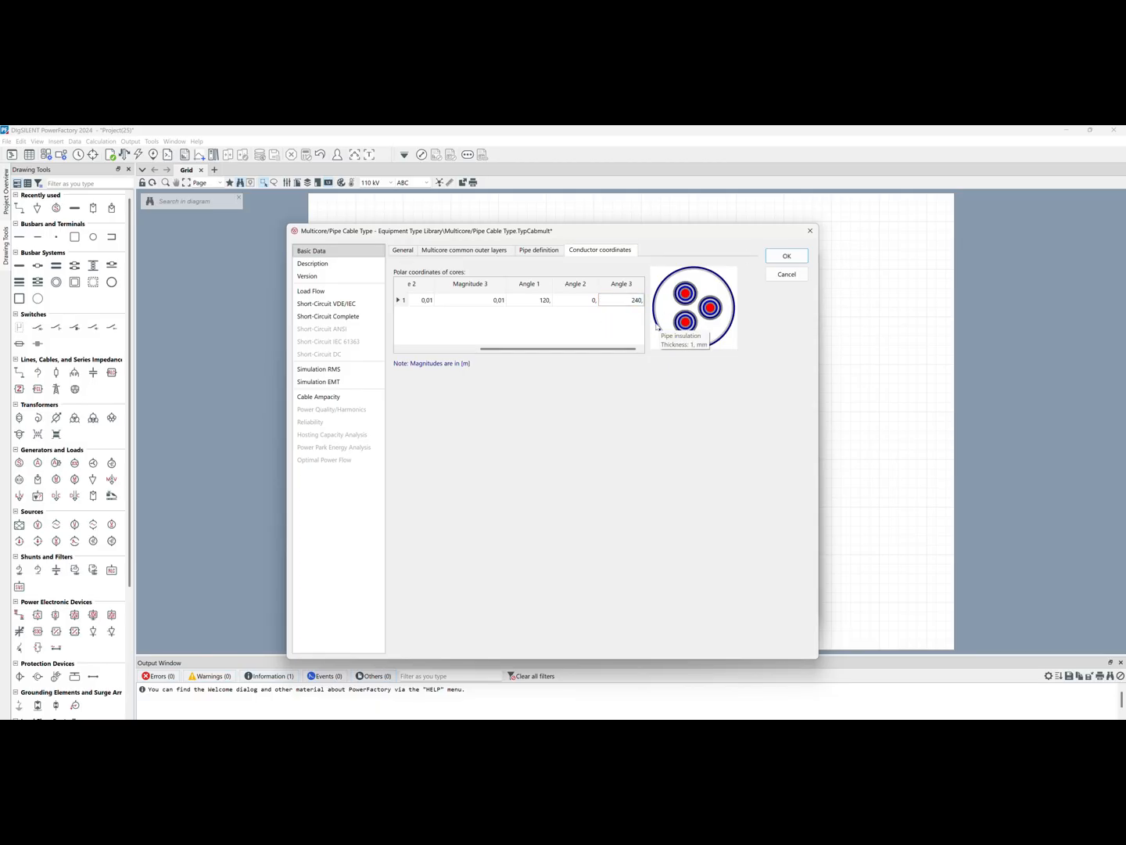
Step: Accept the multicore cable type and the cable definition, and apply them to the line
{"action": "mouse_move", "coordinate": [676, 233]}
{"action": "left_mouse_down"}
{"action": "mouse_move", "coordinate": [483, 226]}
{"action": "mouse_move", "coordinate": [683, 238]}
{"action": "left_mouse_up"}
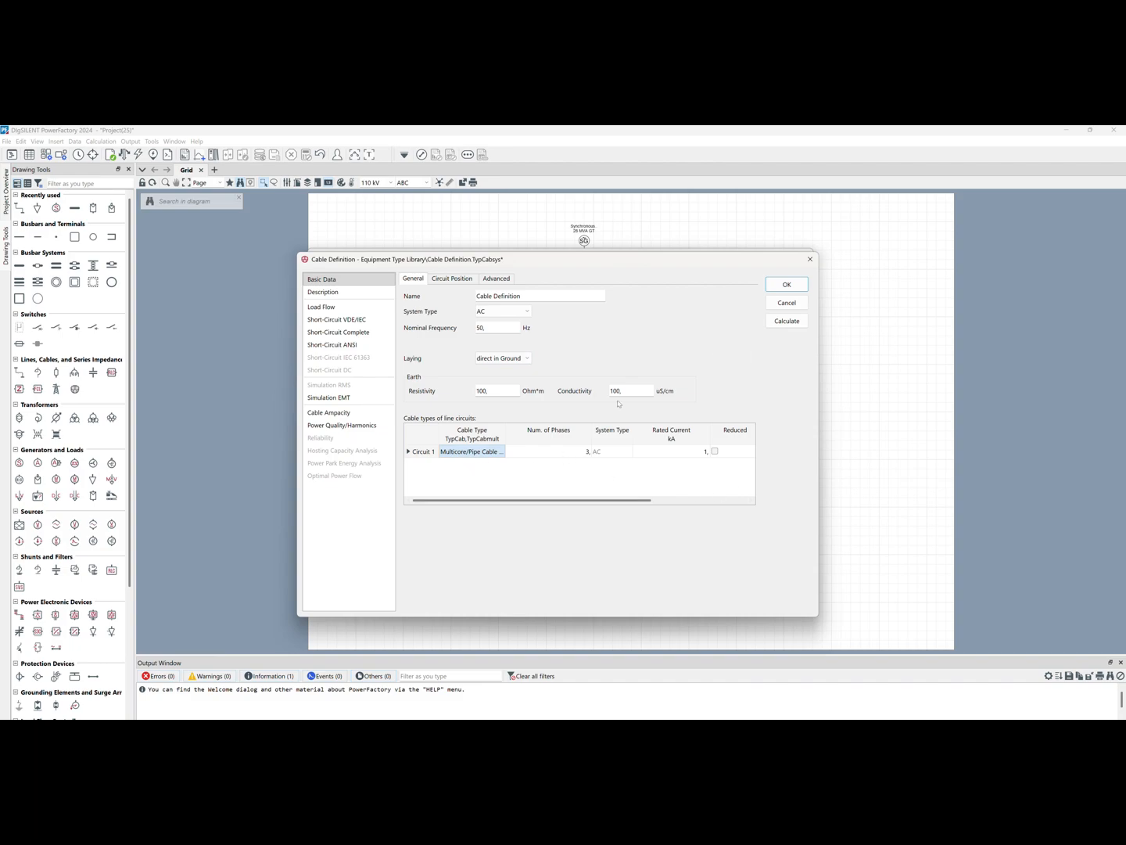
{"action": "left_click", "coordinate": [785, 287]}
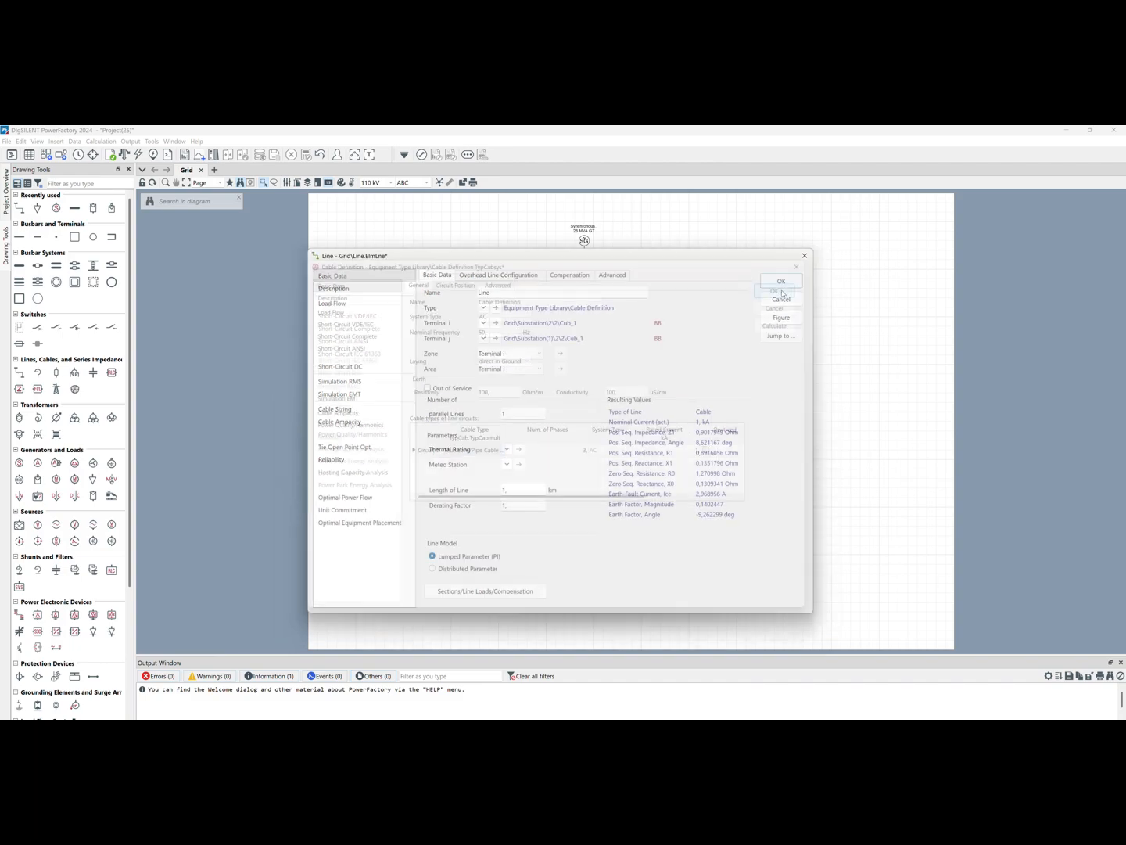
{"action": "left_click", "coordinate": [781, 283]}
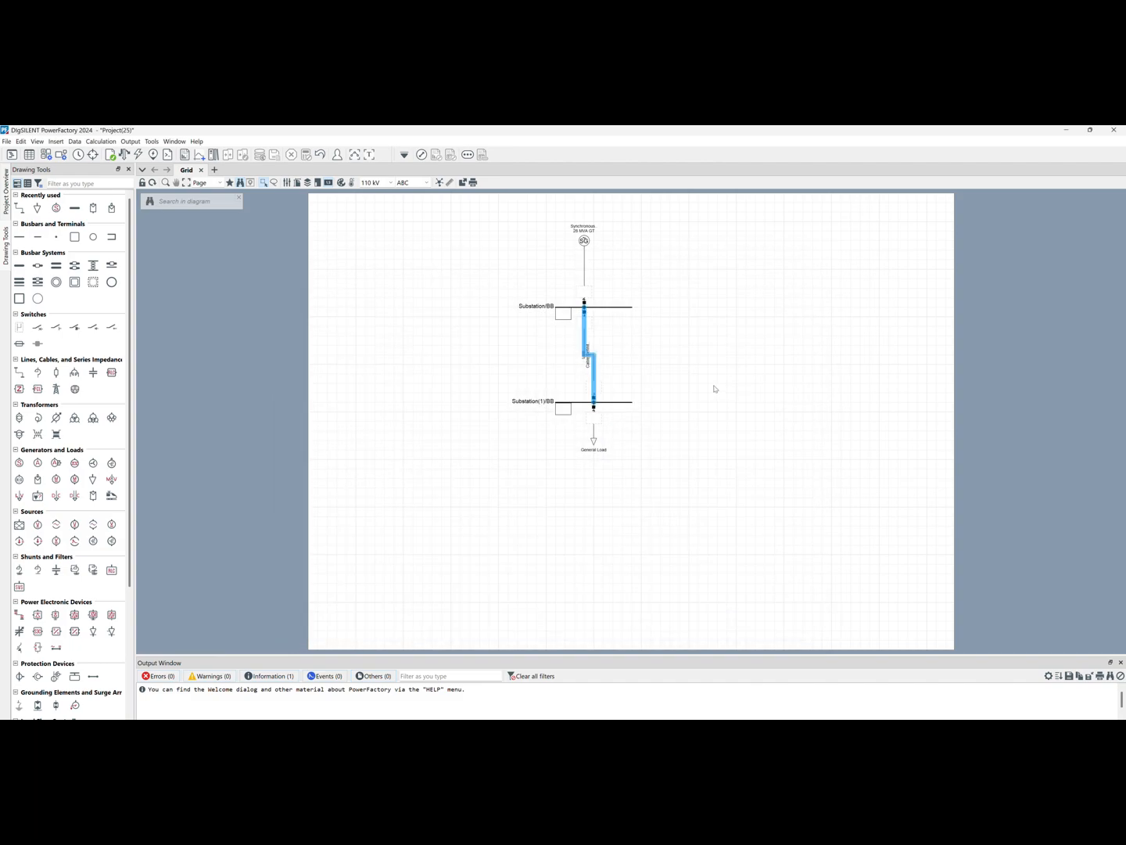
Step: Run a balanced, positive sequence AC load flow calculation on the network
{"action": "left_click", "coordinate": [124, 154]}
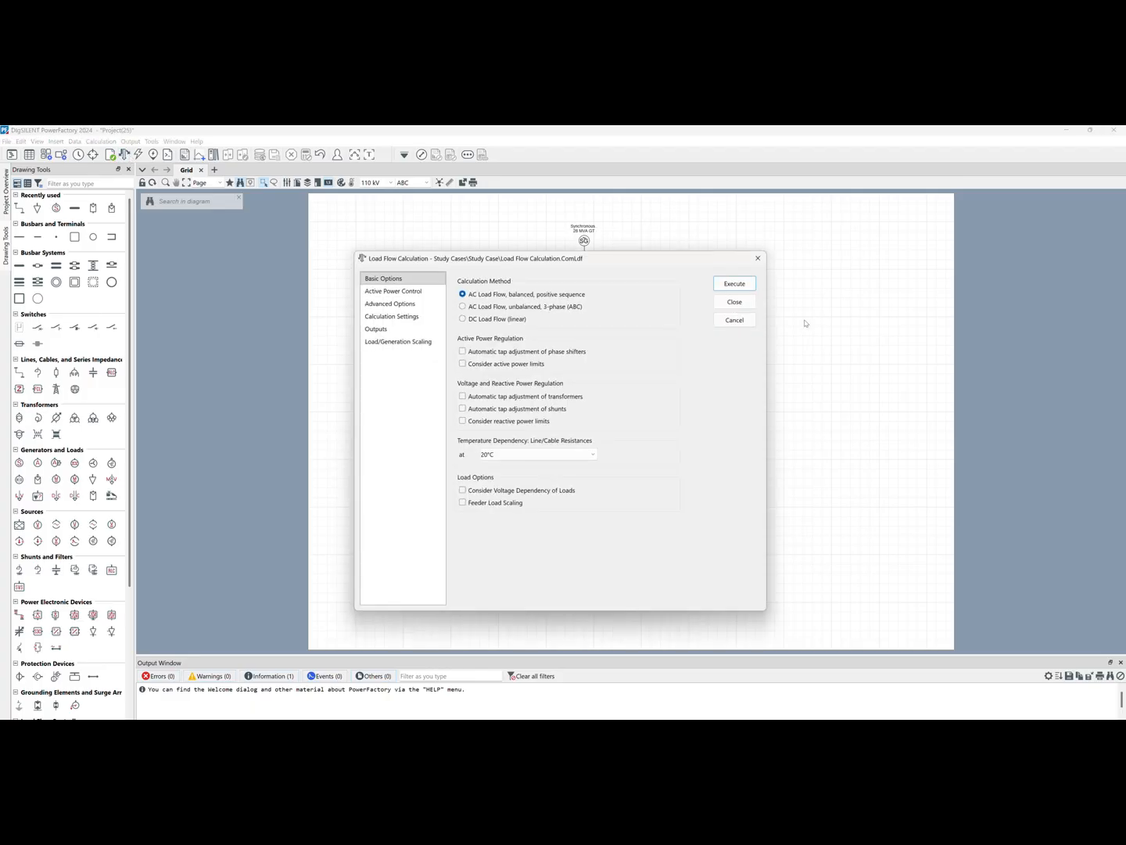
{"action": "left_click", "coordinate": [735, 282]}
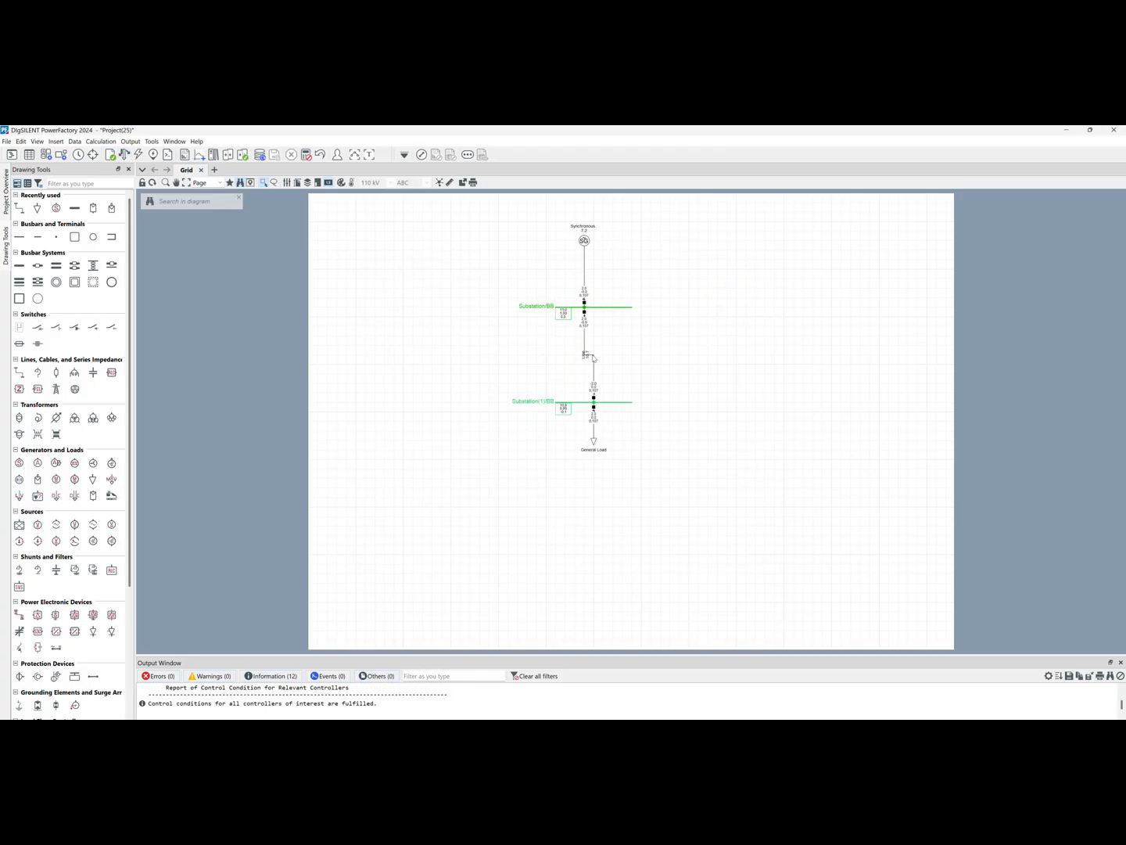
Step: Switch to the Cable Analysis toolbox and open the Cable Ampacity Calculation for the line between the two busbars
{"action": "left_click", "coordinate": [404, 155]}
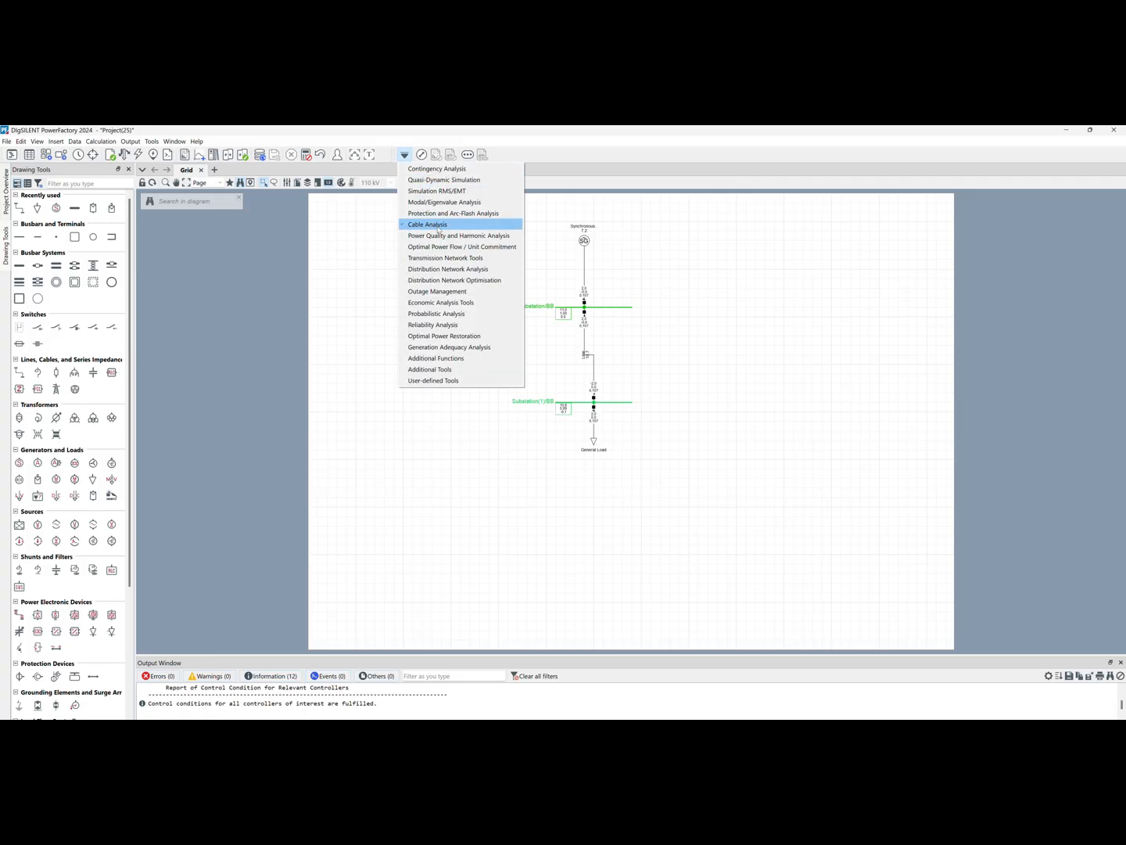
{"action": "left_click", "coordinate": [443, 224]}
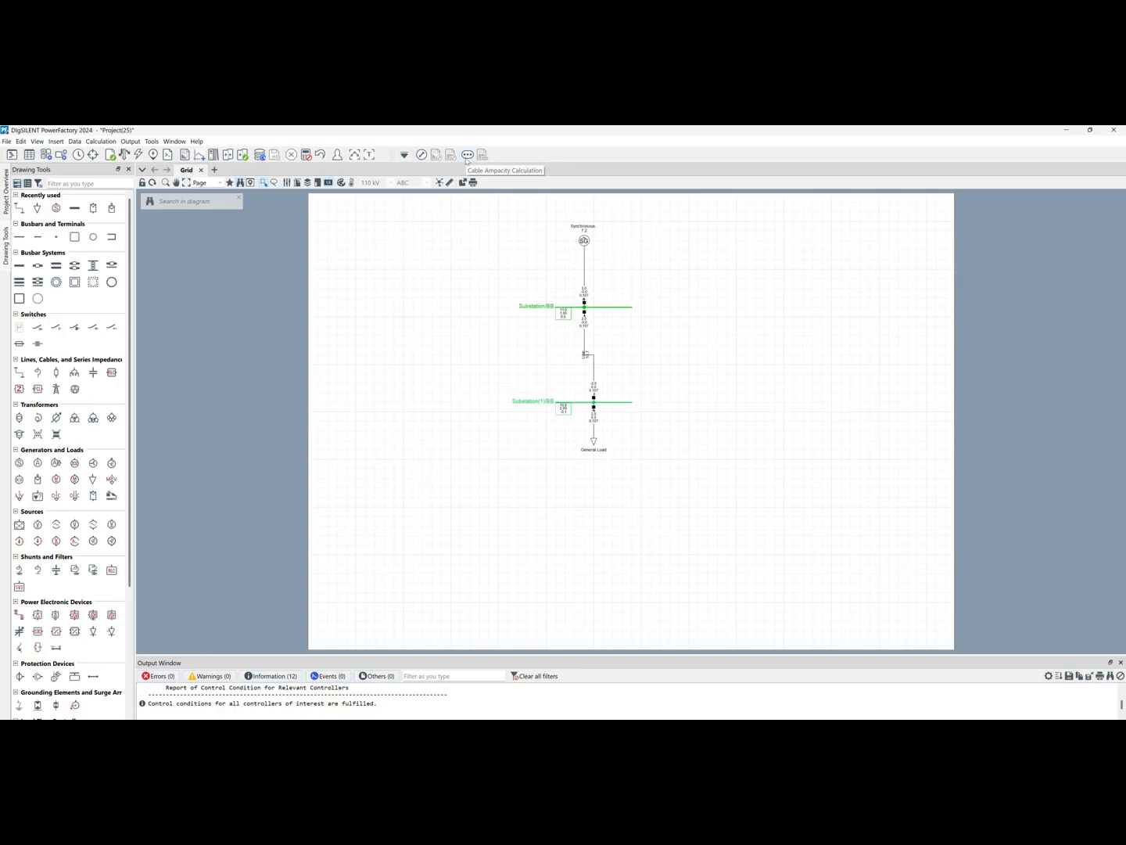
{"action": "right_click", "coordinate": [594, 359]}
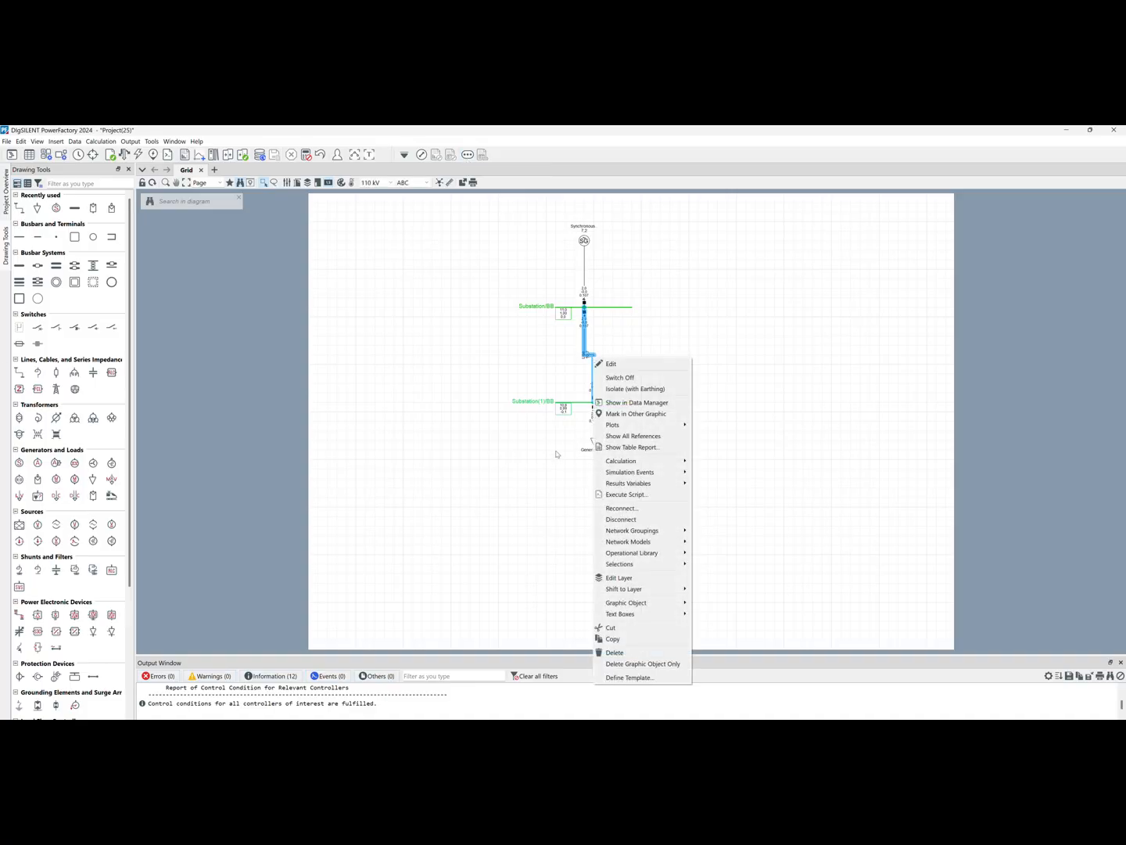
{"action": "mouse_move", "coordinate": [633, 461]}
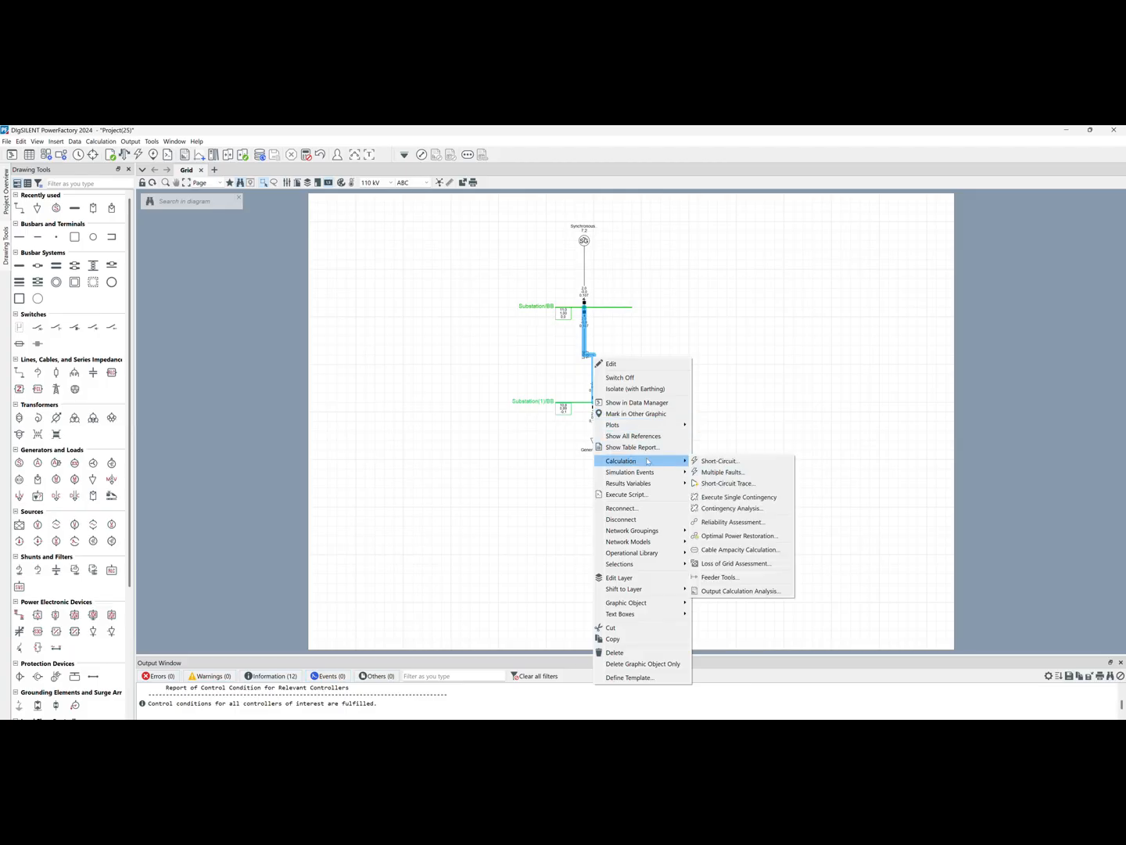
{"action": "left_click", "coordinate": [741, 550]}
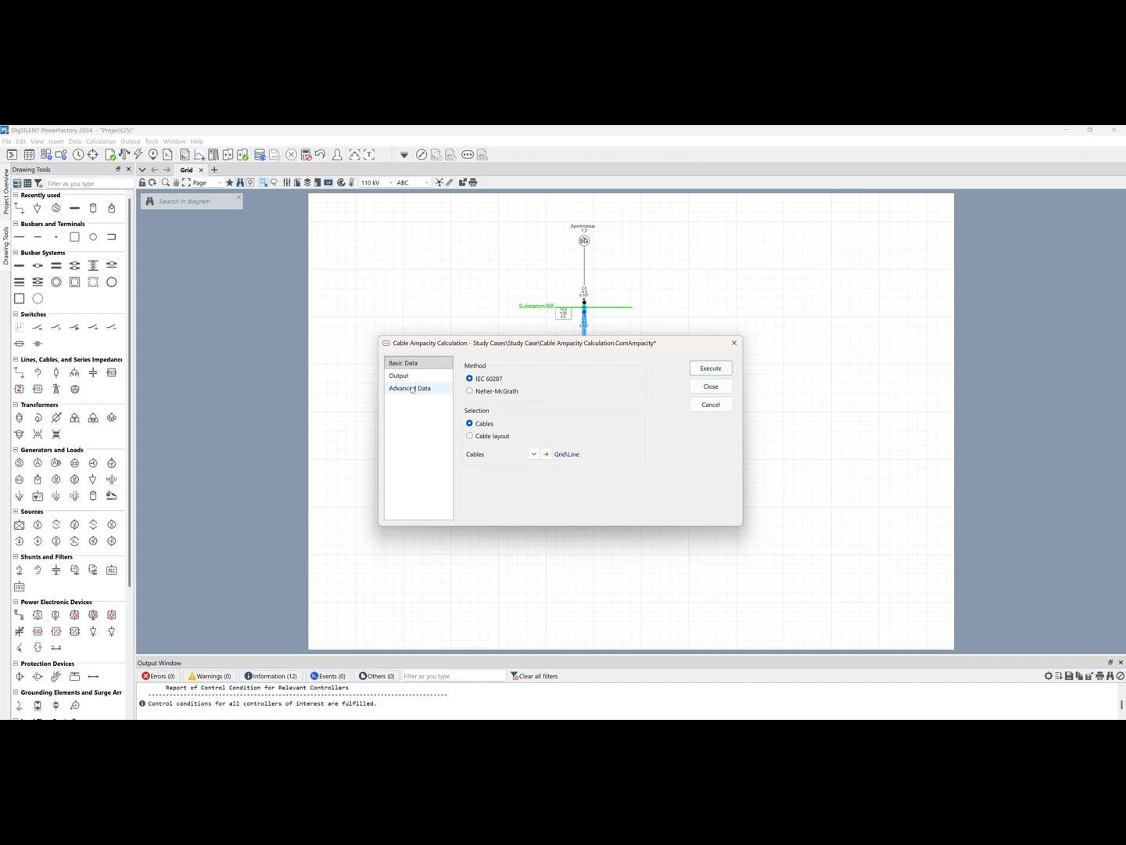
Step: Run the IEC 60287 ampacity calculation for the line and review its Cable Ampacity report, including the thermal resistances and losses
{"action": "left_click", "coordinate": [712, 369]}
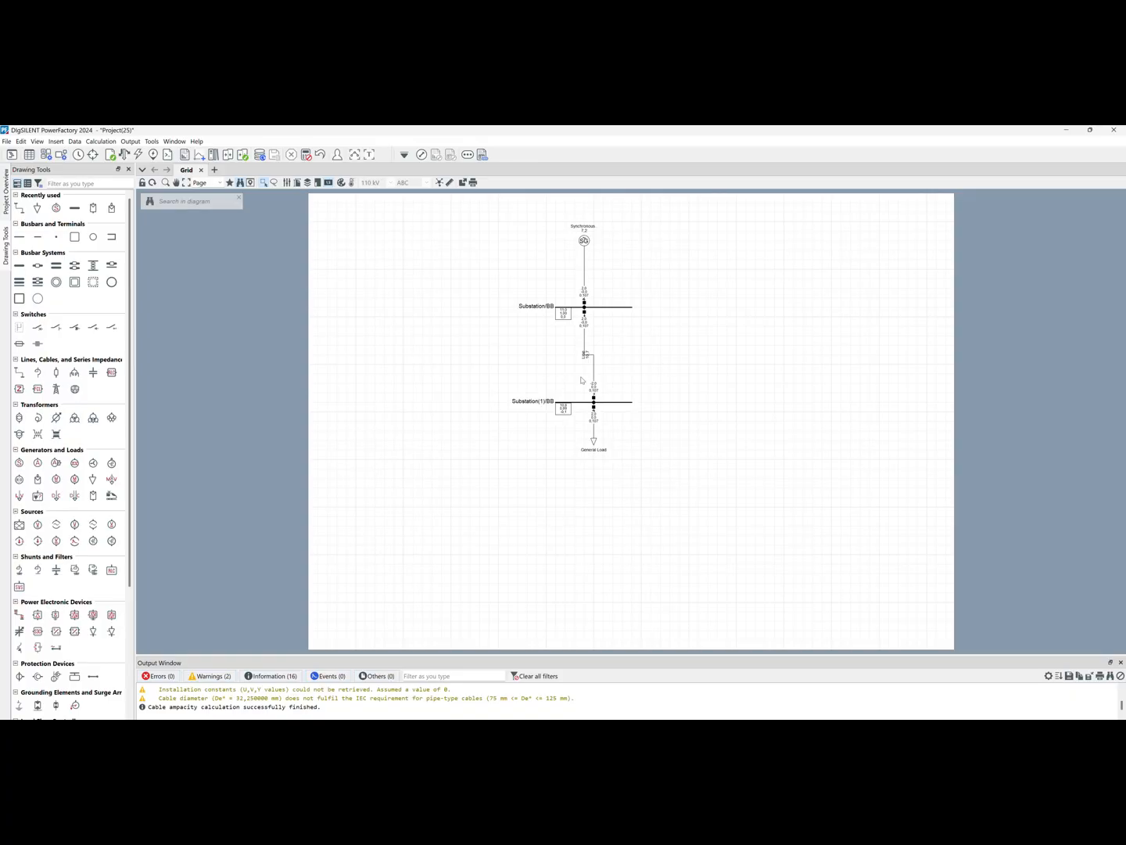
{"action": "left_click", "coordinate": [483, 160]}
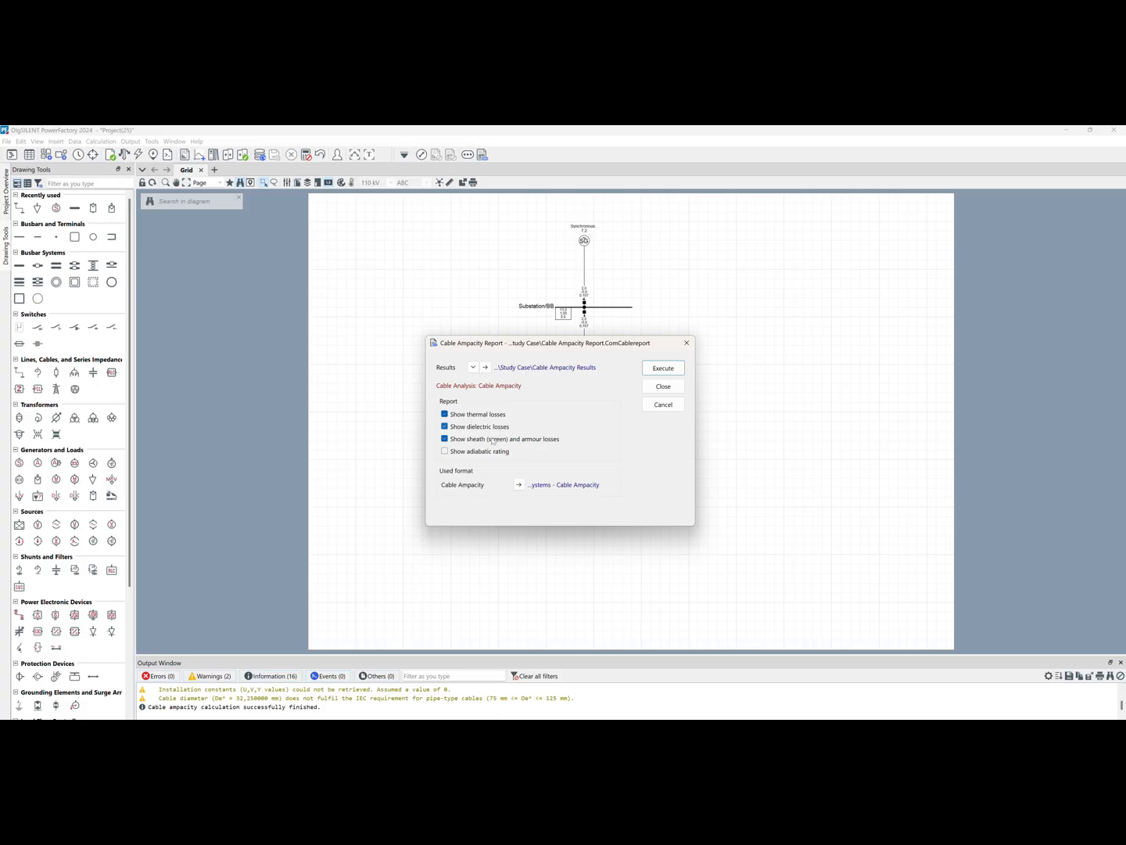
{"action": "left_click", "coordinate": [663, 372]}
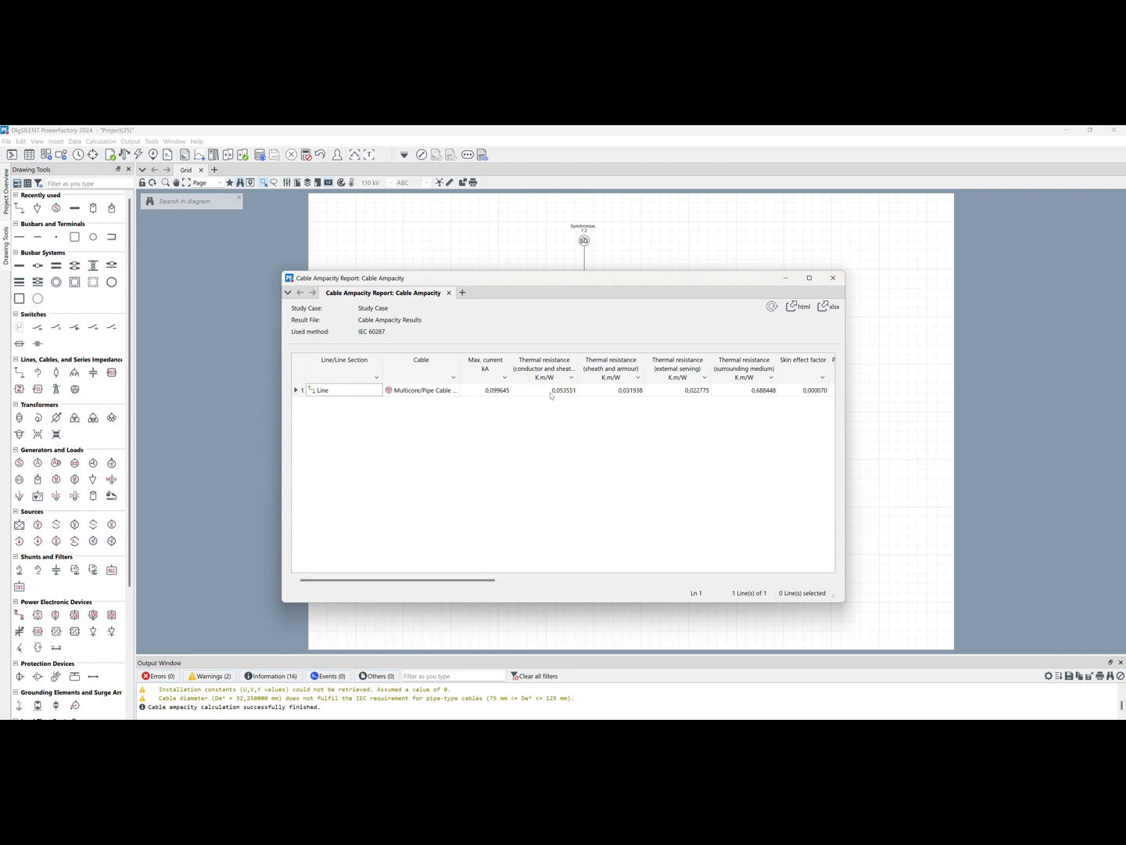
{"action": "left_click_drag", "start_coordinate": [482, 581], "coordinate": [588, 580]}
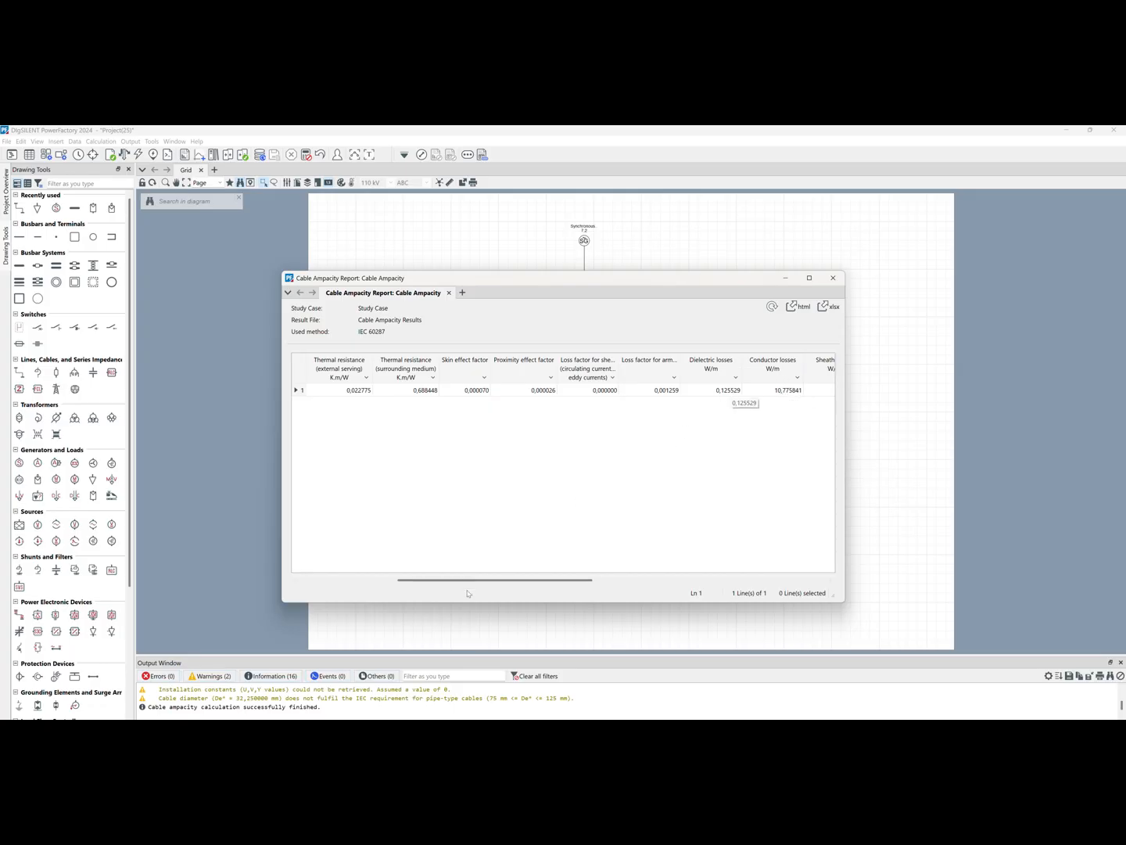
{"action": "left_click_drag", "start_coordinate": [514, 584], "coordinate": [418, 582]}
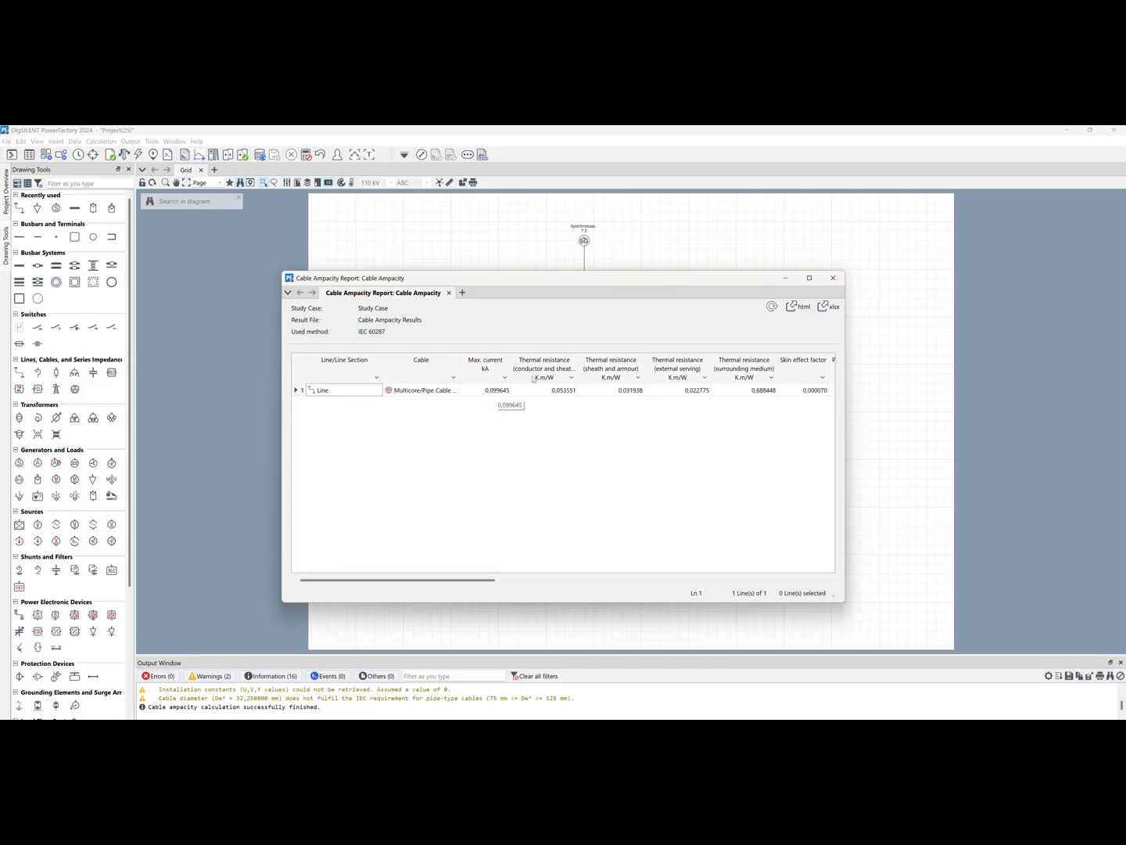
{"action": "left_click", "coordinate": [834, 278]}
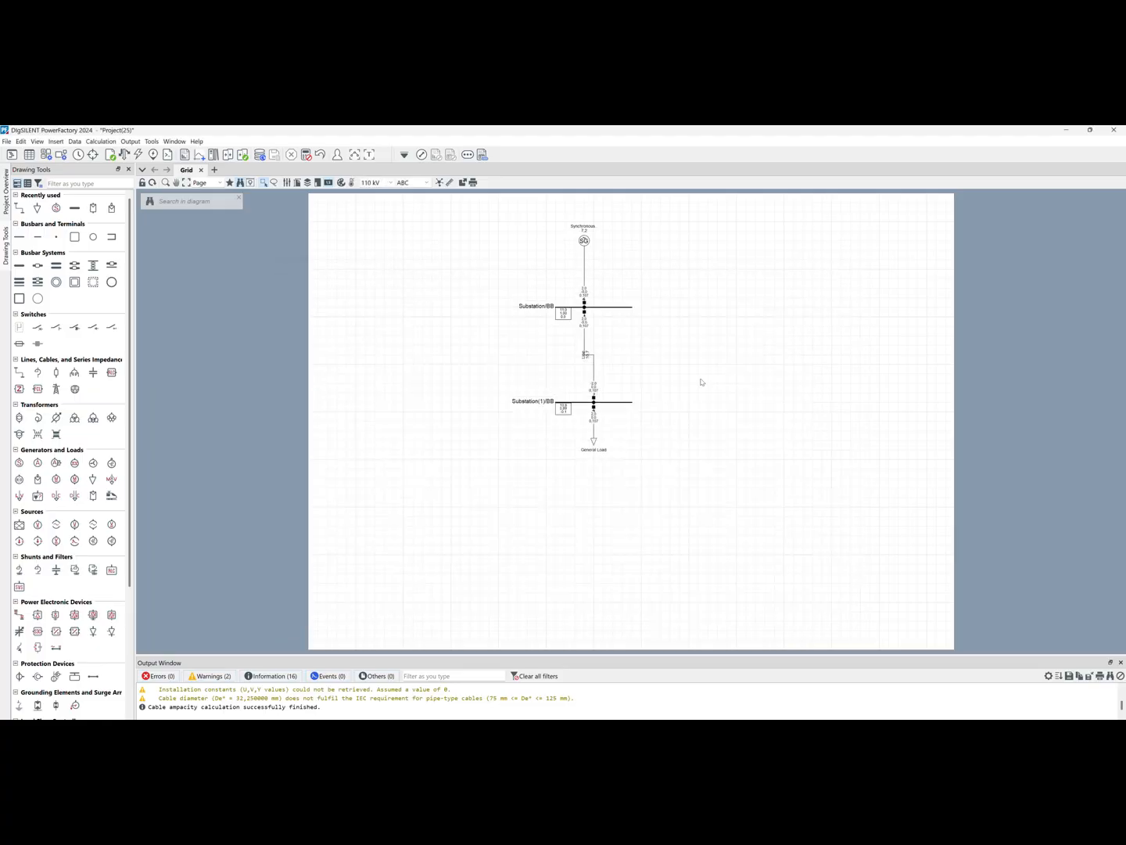
{"action": "double_click", "coordinate": [593, 360]}
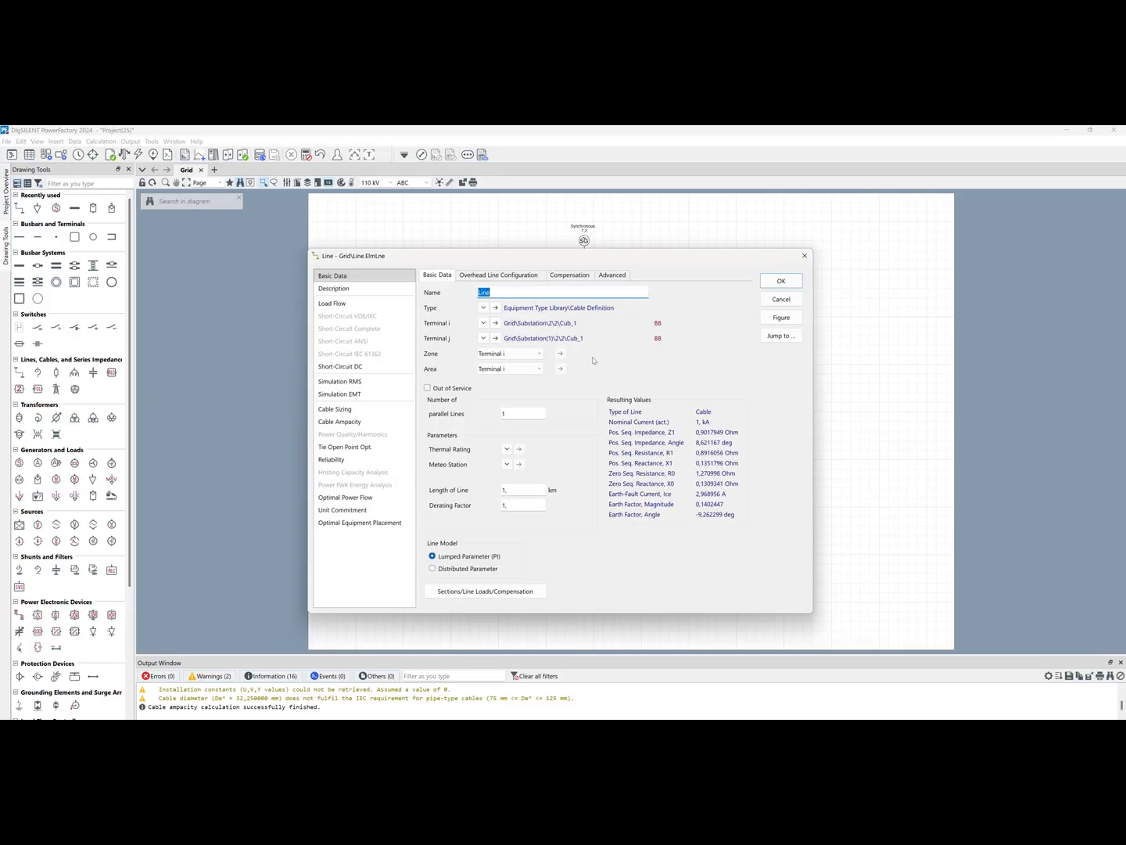
{"action": "left_click", "coordinate": [356, 411]}
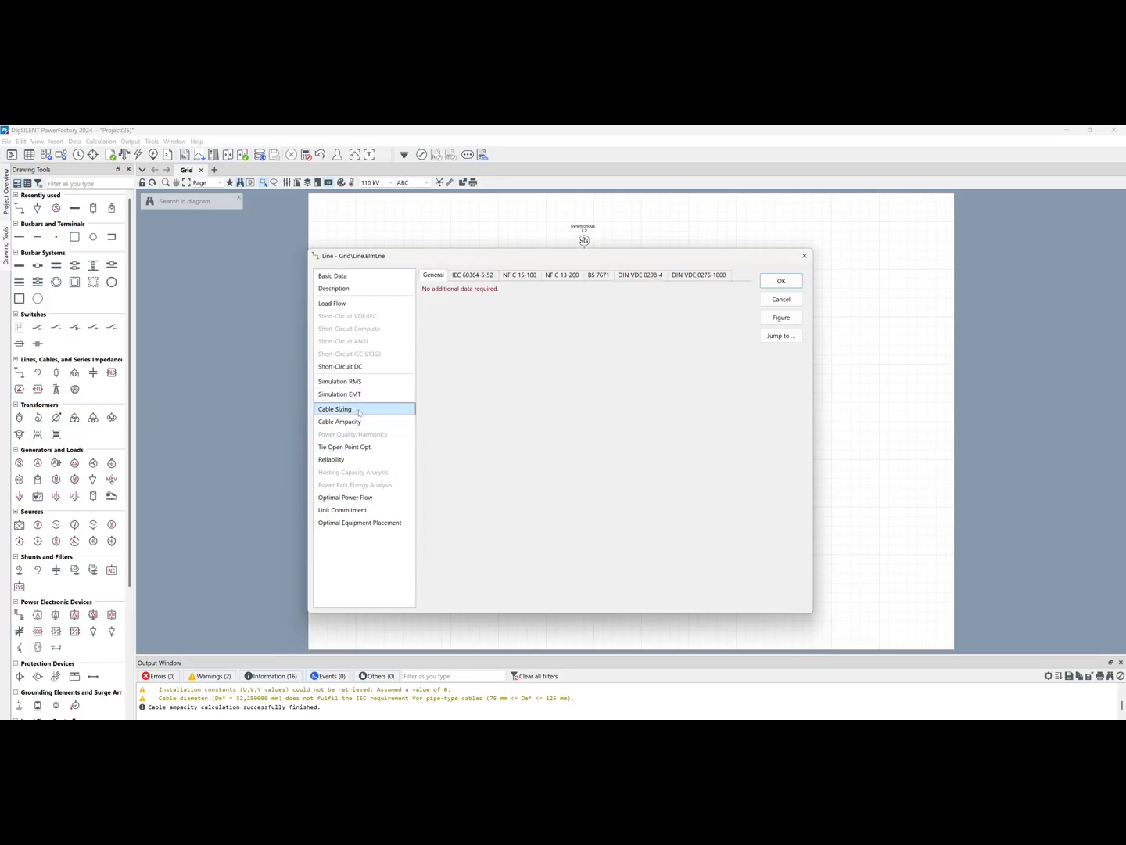
{"action": "left_click", "coordinate": [356, 424]}
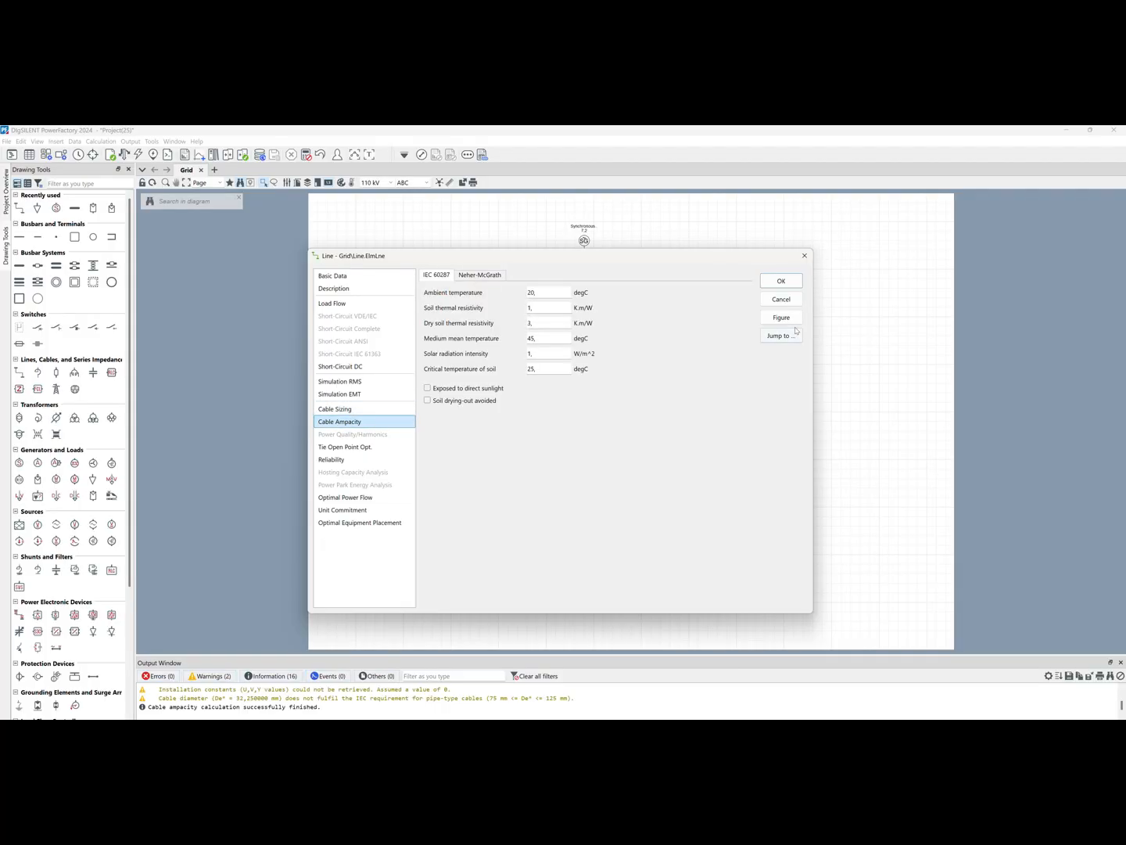
{"action": "left_click", "coordinate": [782, 299]}
Step: Set the ambient temperature in the line's IEC 60287 cable ampacity data to 35 degC
{"action": "double_click", "coordinate": [580, 362]}
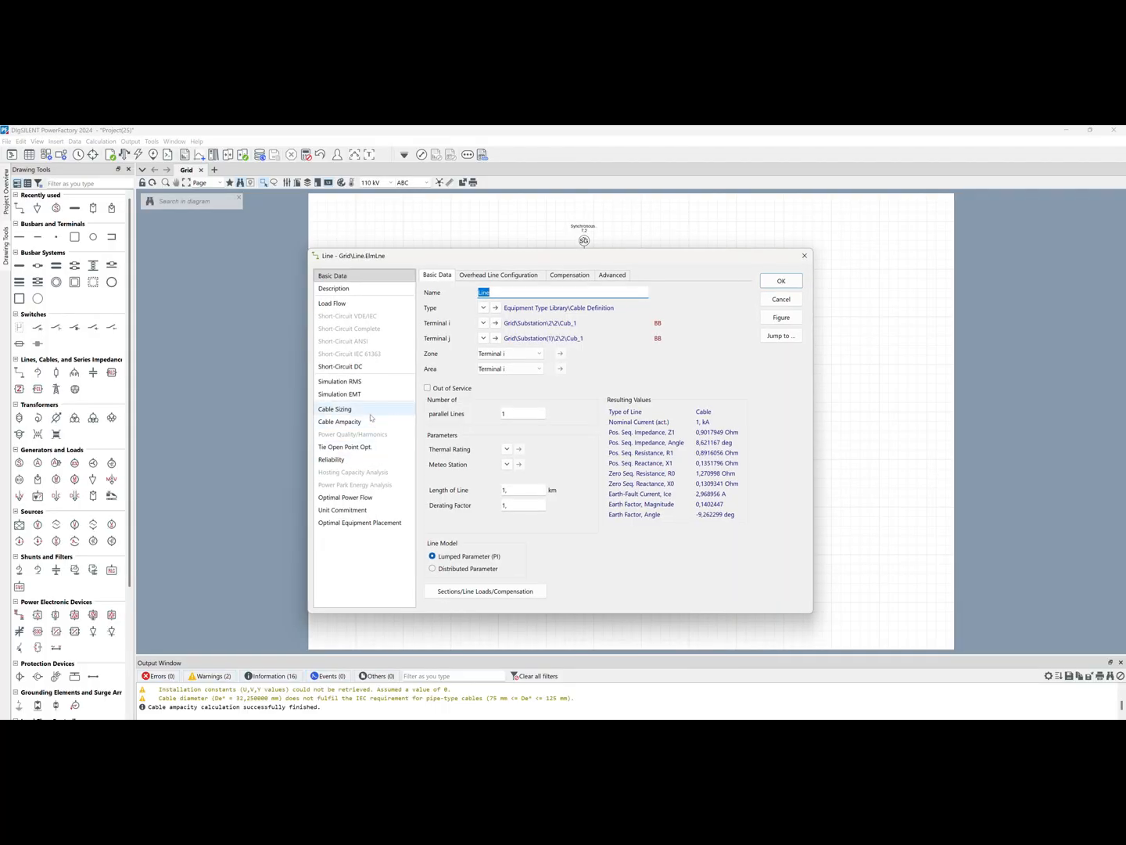
{"action": "left_click", "coordinate": [339, 422]}
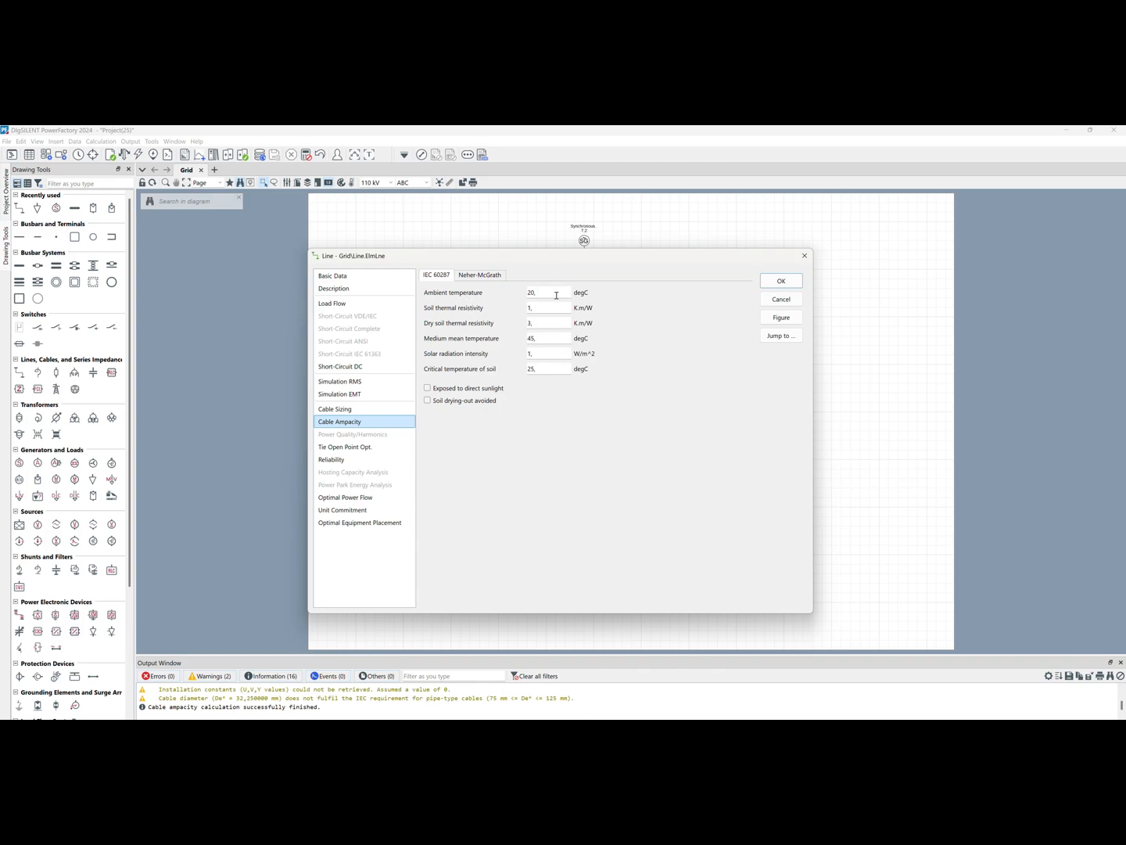
{"action": "double_click", "coordinate": [543, 295]}
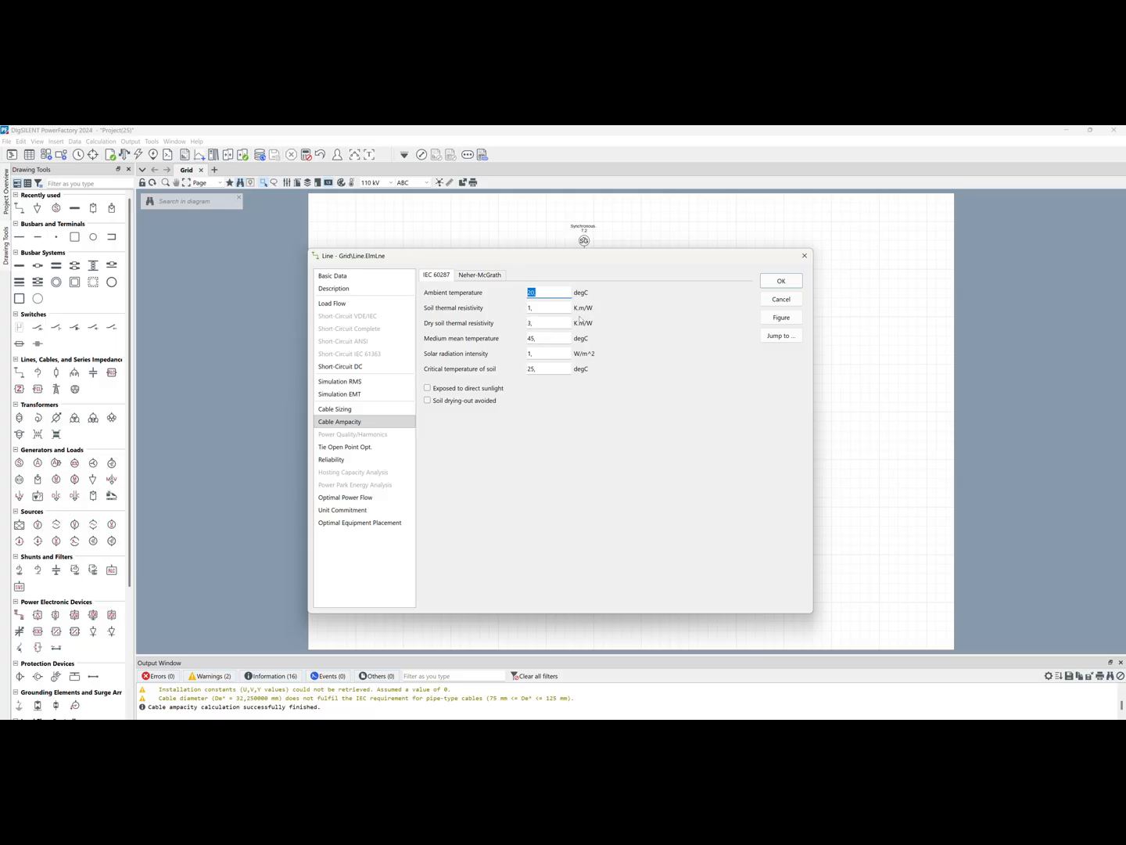
{"action": "type", "text": "35"}
{"action": "left_click", "coordinate": [771, 283]}
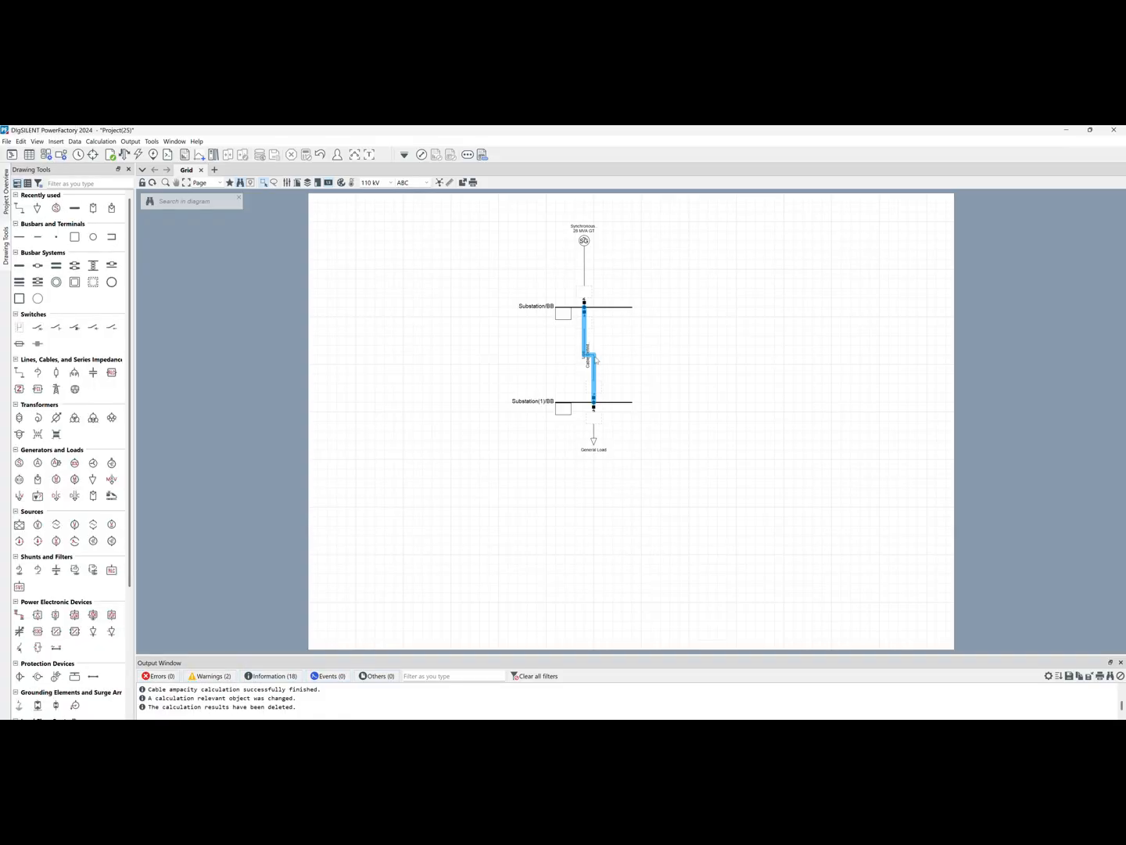
Step: Recalculate the line's cable ampacity and generate a new Cable Ampacity report with thermal, dielectric, sheath and armour losses
{"action": "right_click", "coordinate": [596, 359]}
{"action": "mouse_move", "coordinate": [641, 458]}
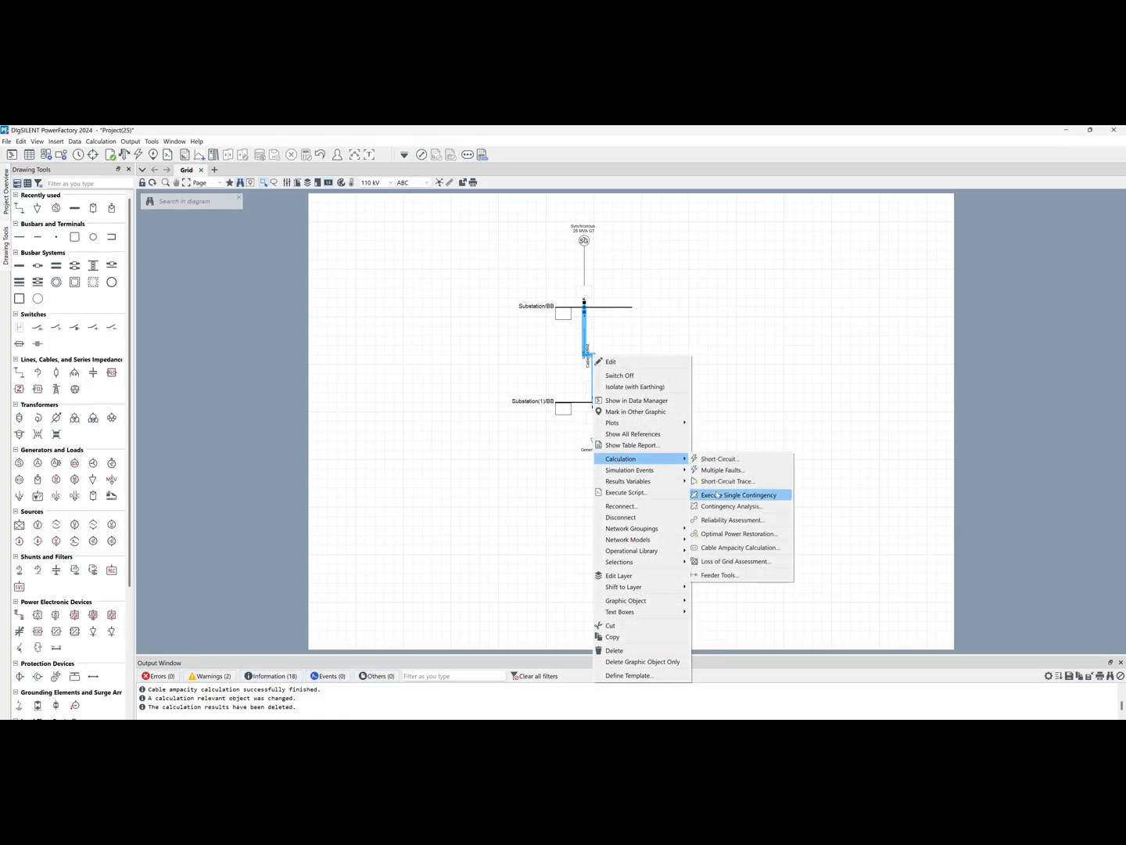
{"action": "left_click", "coordinate": [720, 548]}
{"action": "left_click", "coordinate": [707, 367]}
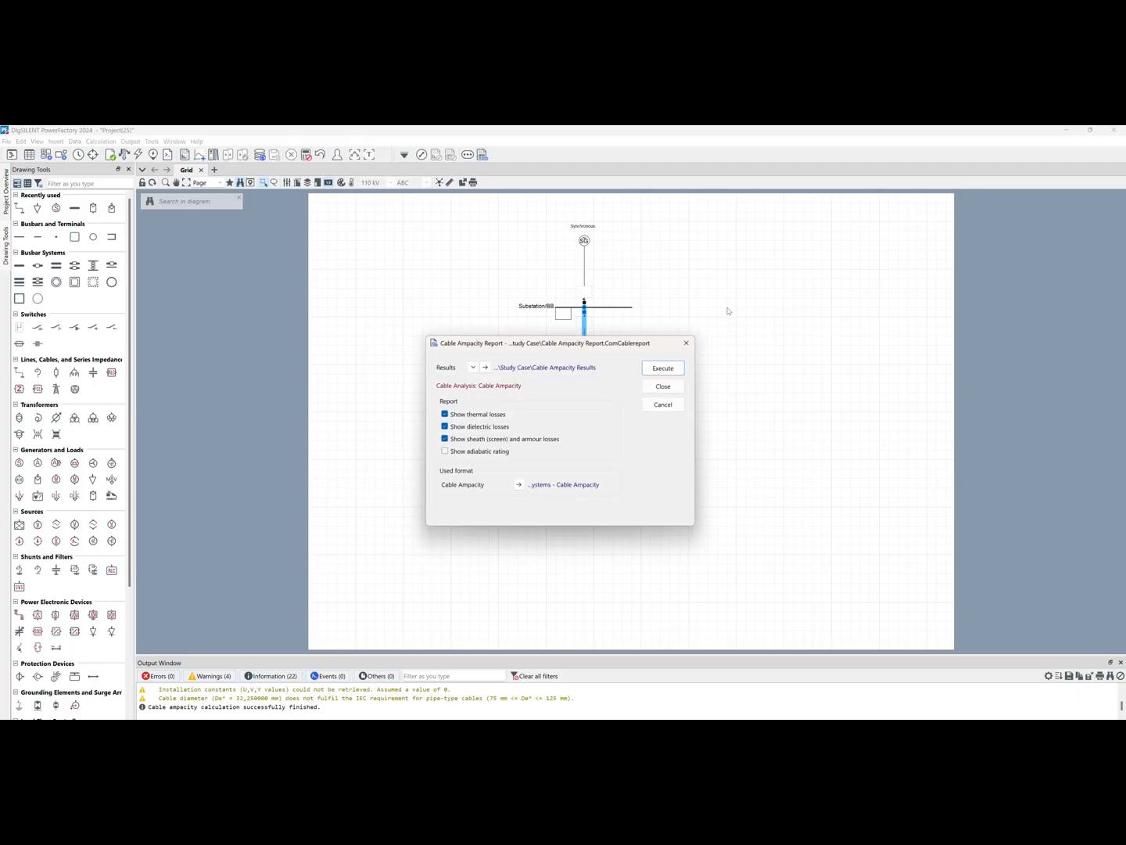
{"action": "left_click", "coordinate": [679, 369]}
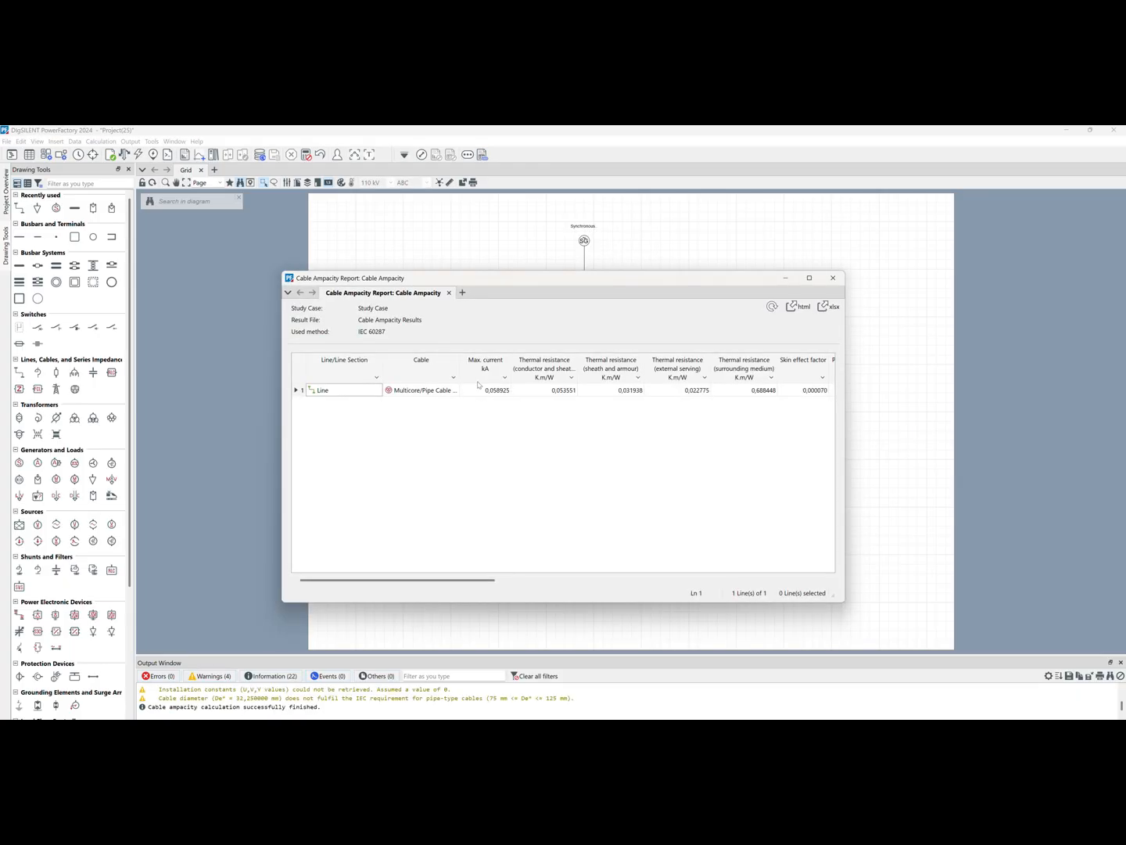